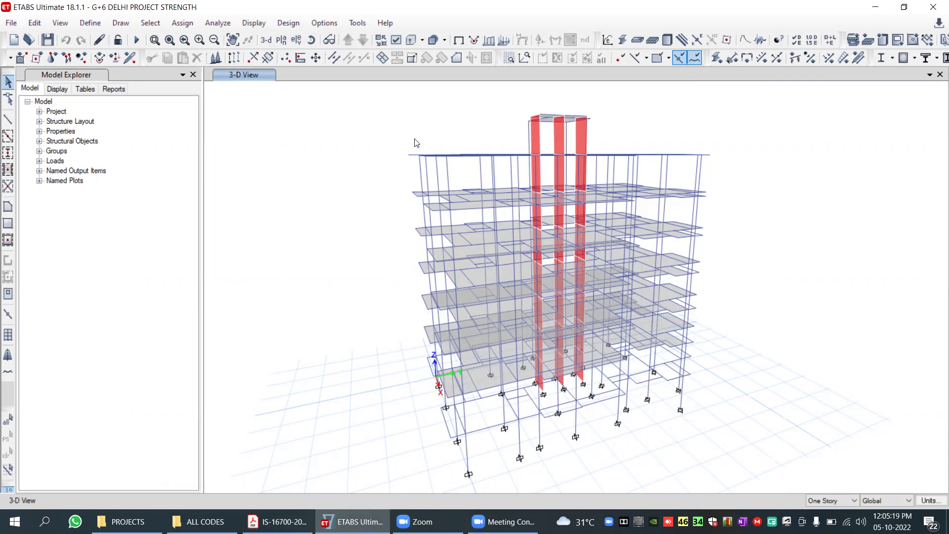
click(312, 40)
mouse_move(379, 186)
mouse_down()
mouse_move(396, 188)
mouse_move(297, 179)
mouse_move(329, 201)
mouse_move(390, 186)
mouse_move(316, 180)
mouse_move(365, 198)
mouse_up()
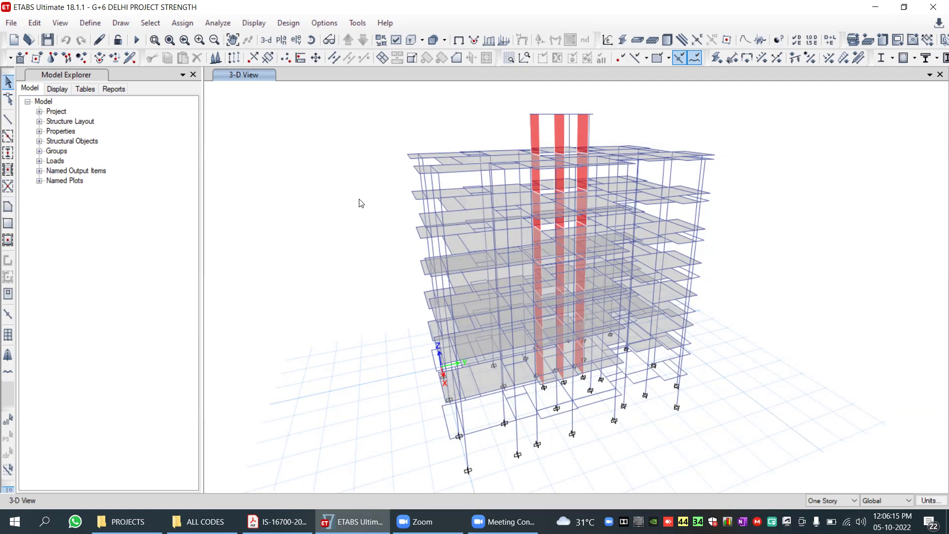
- Switch to the IS-16700-2017 PDF in Acrobat Reader and examine the cracked RC section properties for unfactored and factored loads in Table 6
key(alt+Tab)
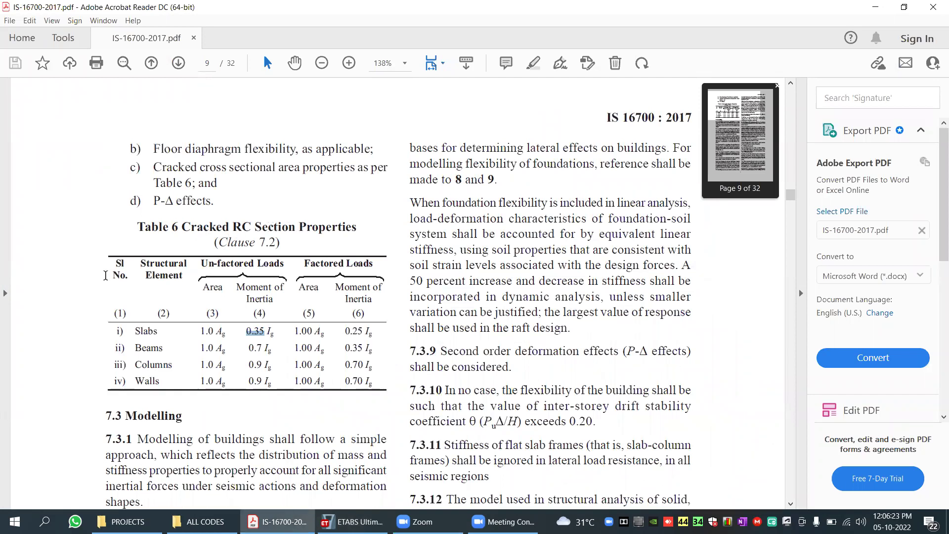
drag(197, 265, 278, 268)
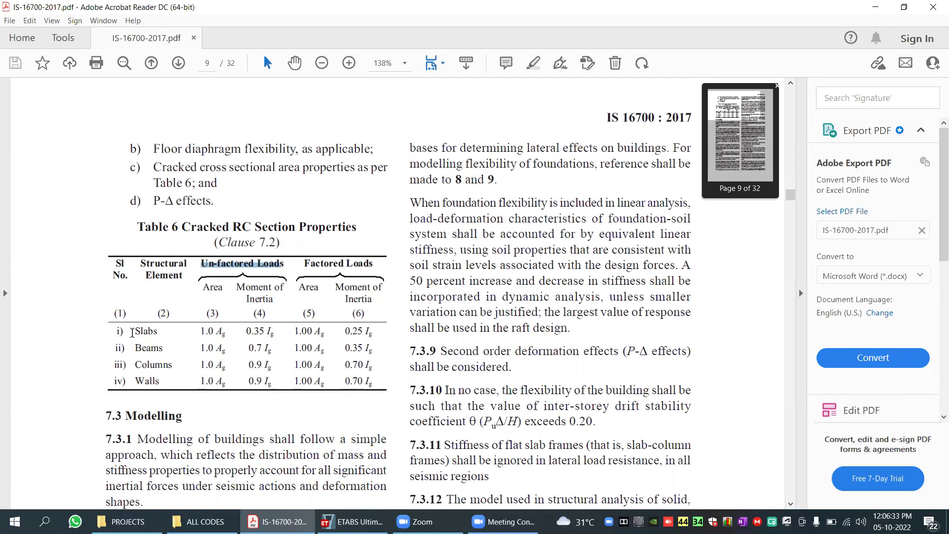
double_click(132, 332)
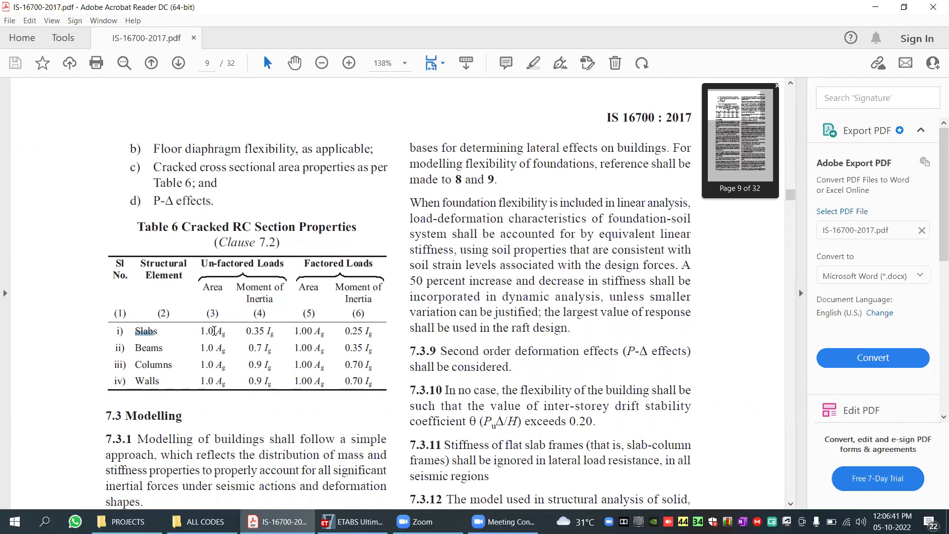
mouse_move(199, 332)
mouse_down()
mouse_move(222, 335)
mouse_move(216, 351)
mouse_up()
drag(345, 336, 367, 382)
drag(374, 331, 340, 335)
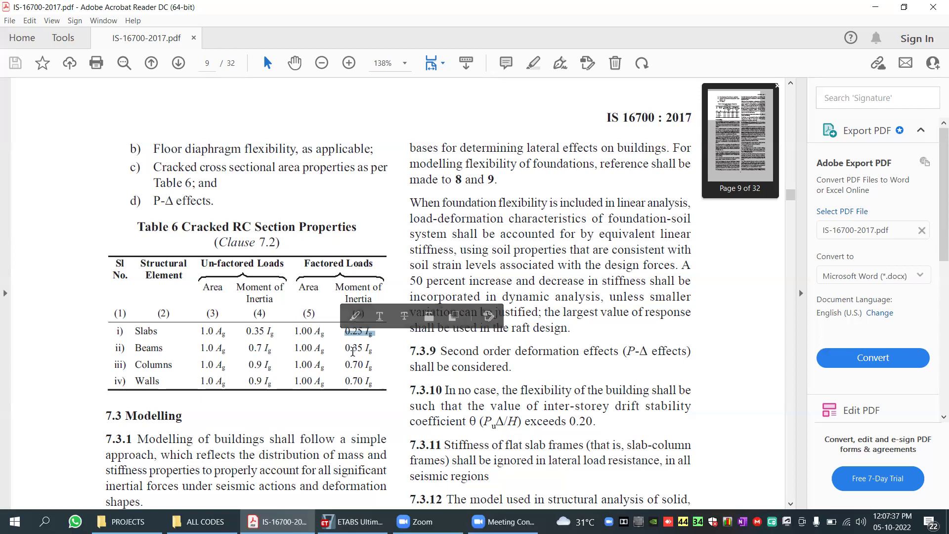
drag(344, 331, 375, 337)
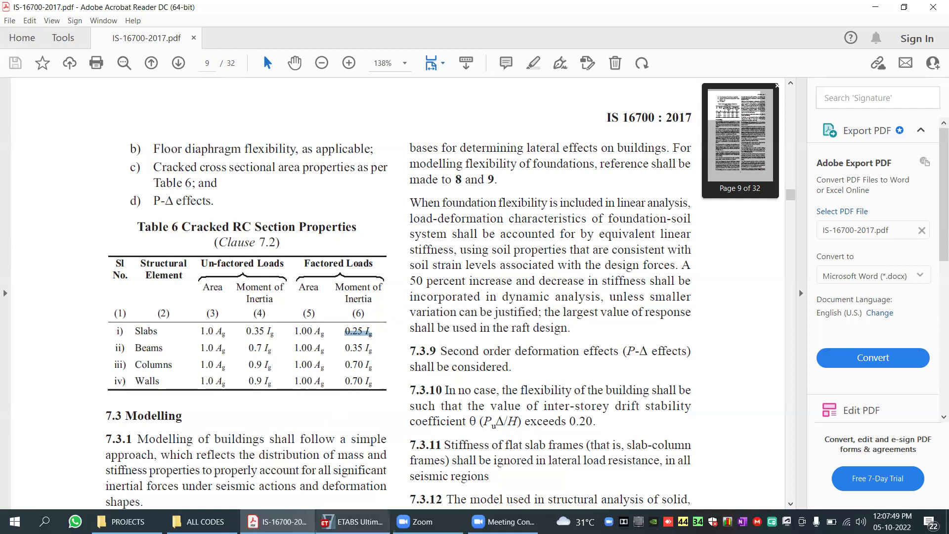
- Switch back to ETABS and orbit the 3-D view to look over the building model
click(352, 522)
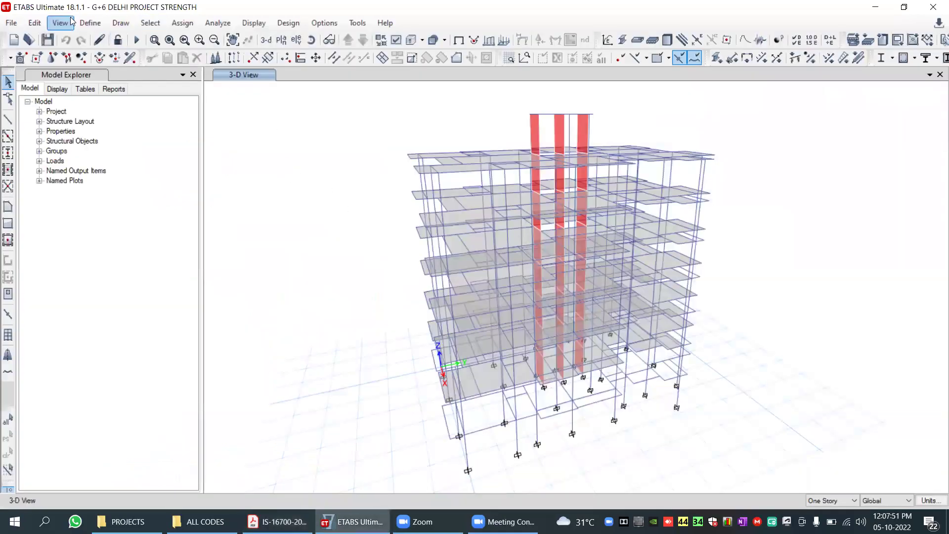
click(311, 40)
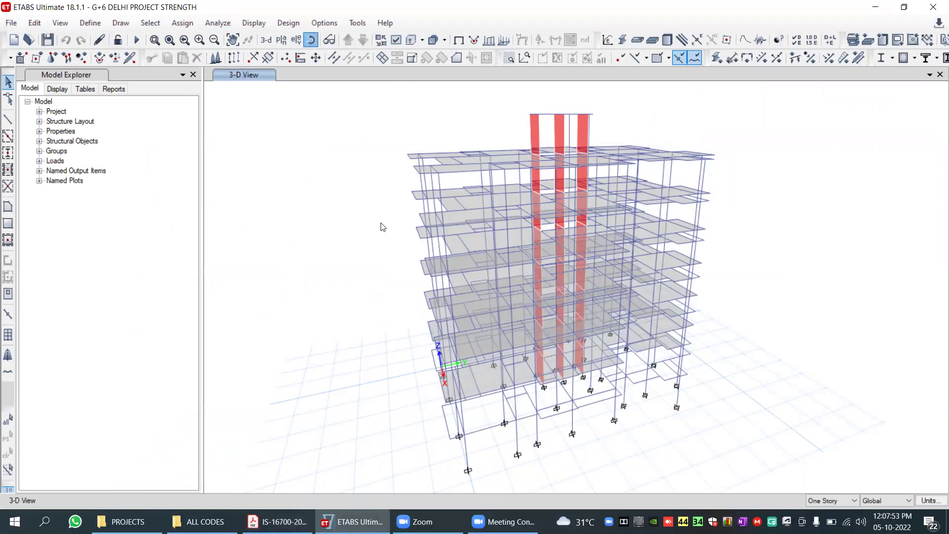
drag(470, 337, 478, 337)
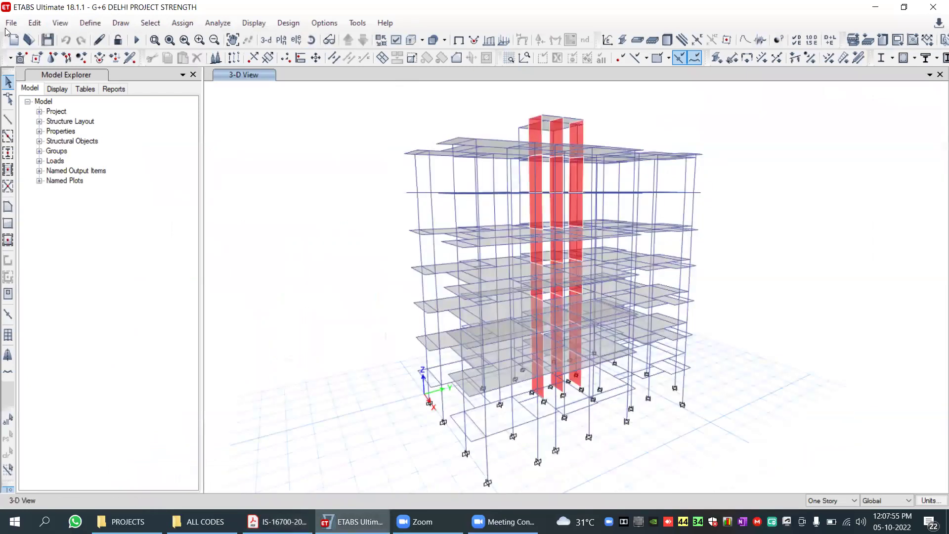
click(10, 22)
click(44, 107)
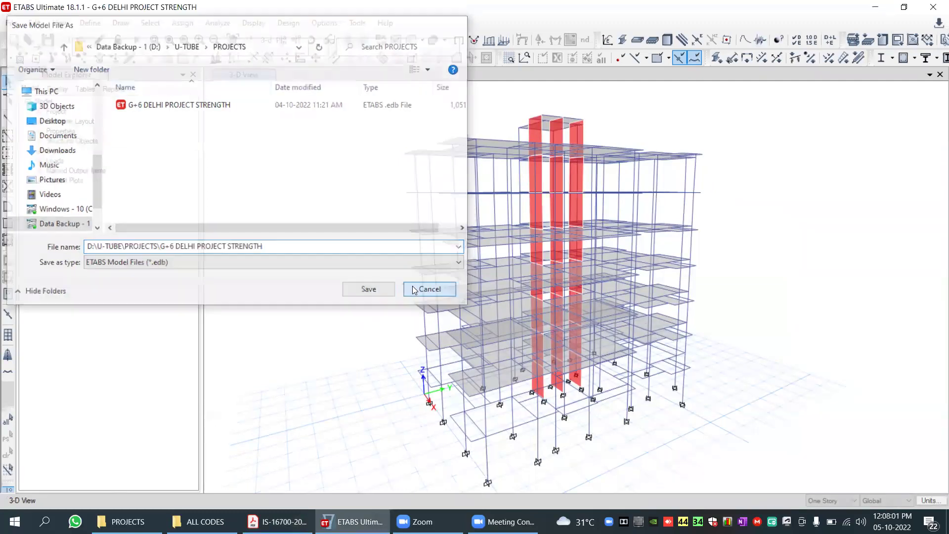
click(432, 290)
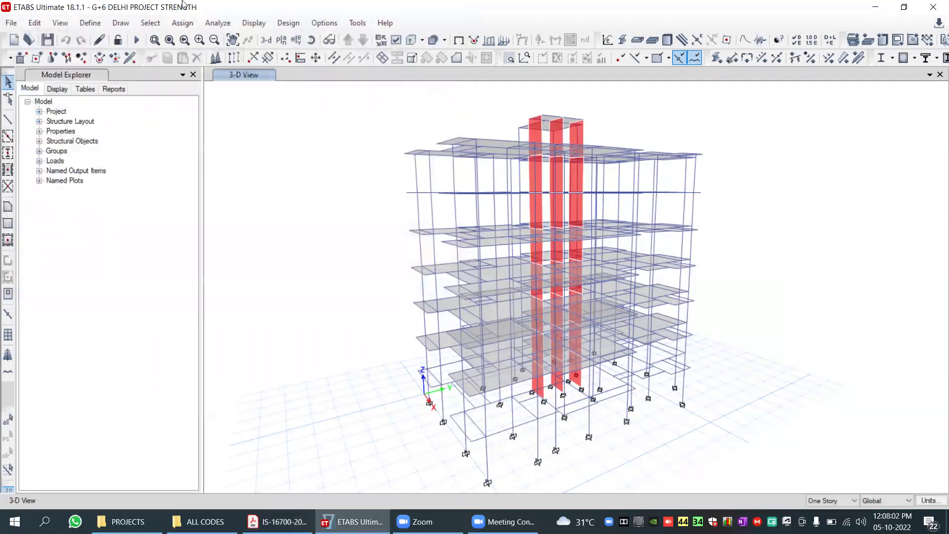
- Select all beams in the model by object type
click(151, 24)
mouse_move(165, 39)
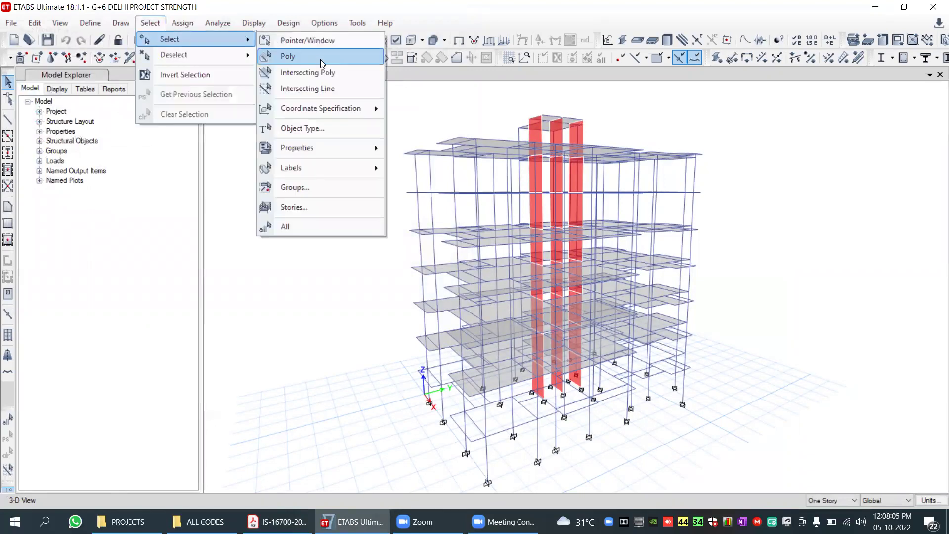
click(321, 129)
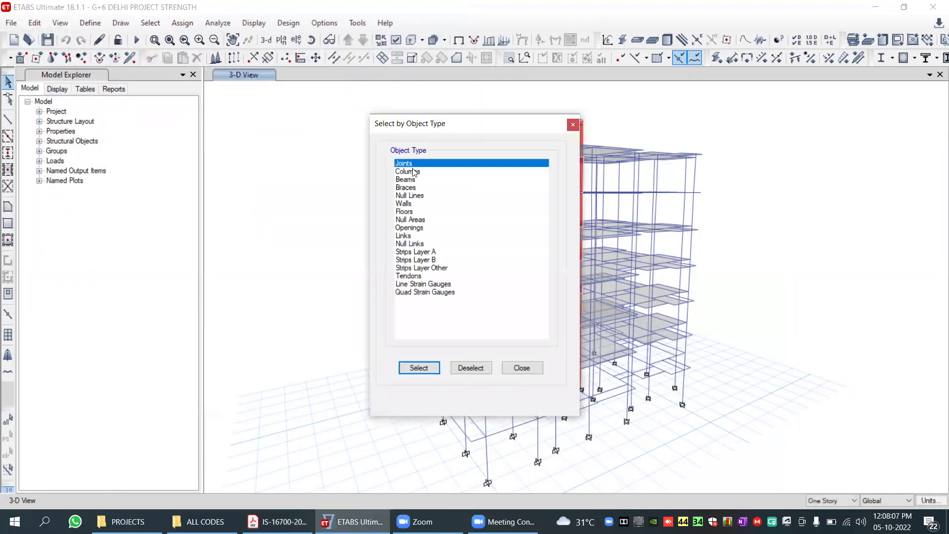
click(402, 180)
drag(435, 123, 324, 97)
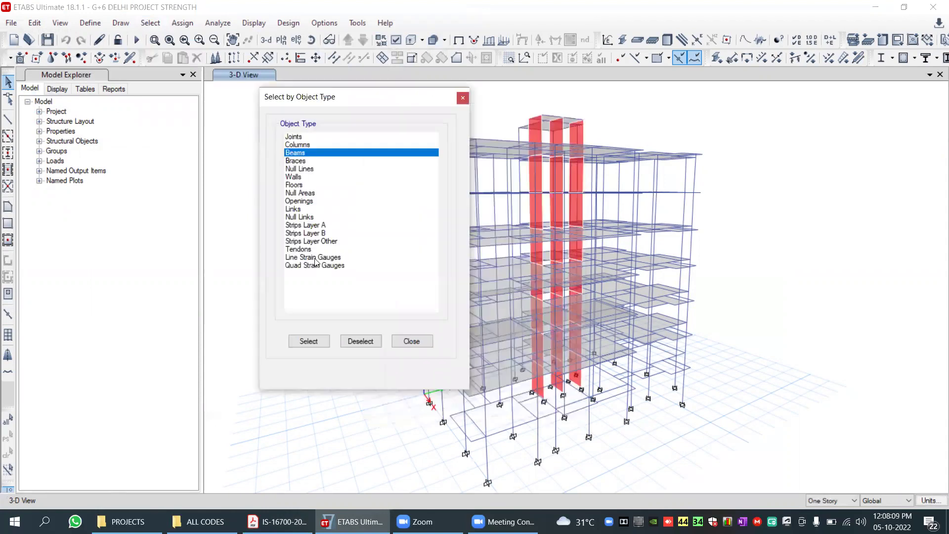
click(309, 341)
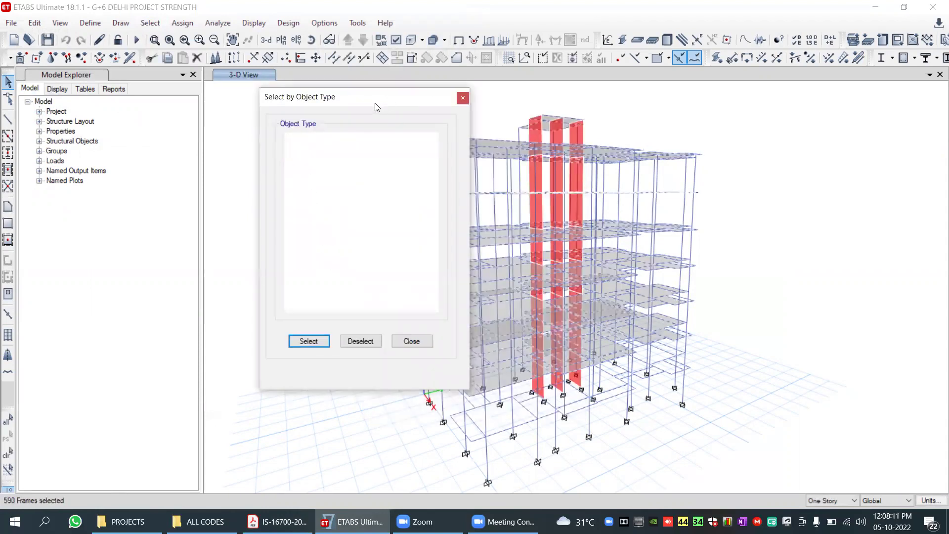
drag(381, 97, 274, 79)
- In the beams' frame property modifiers, set the moments of inertia about the 2 and 3 axes to 0.35, following Table 6 for factored loads
click(179, 27)
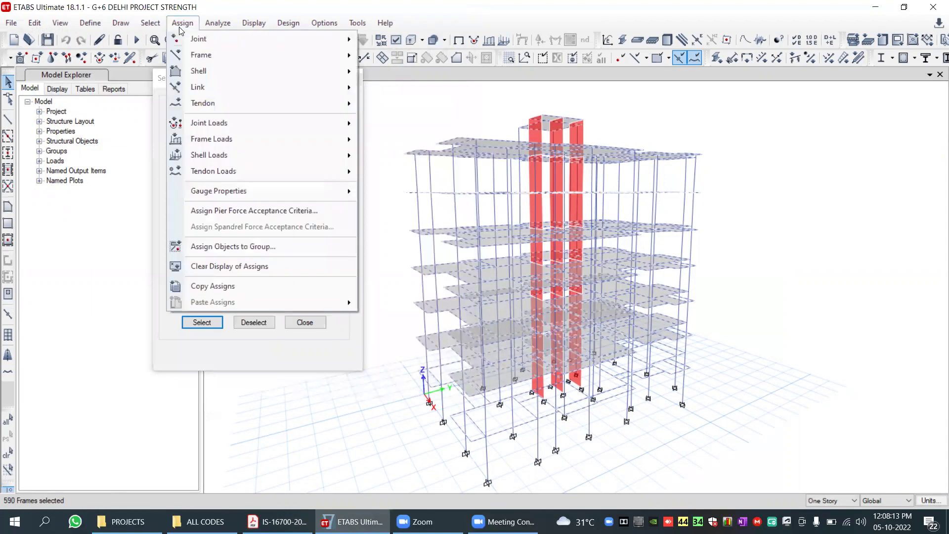
mouse_move(198, 55)
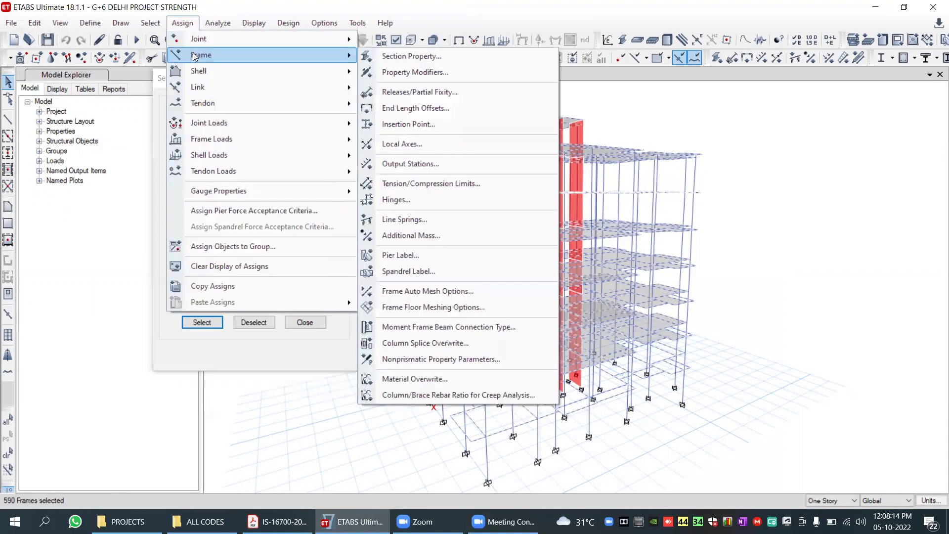
click(452, 72)
drag(432, 145, 406, 107)
double_click(499, 211)
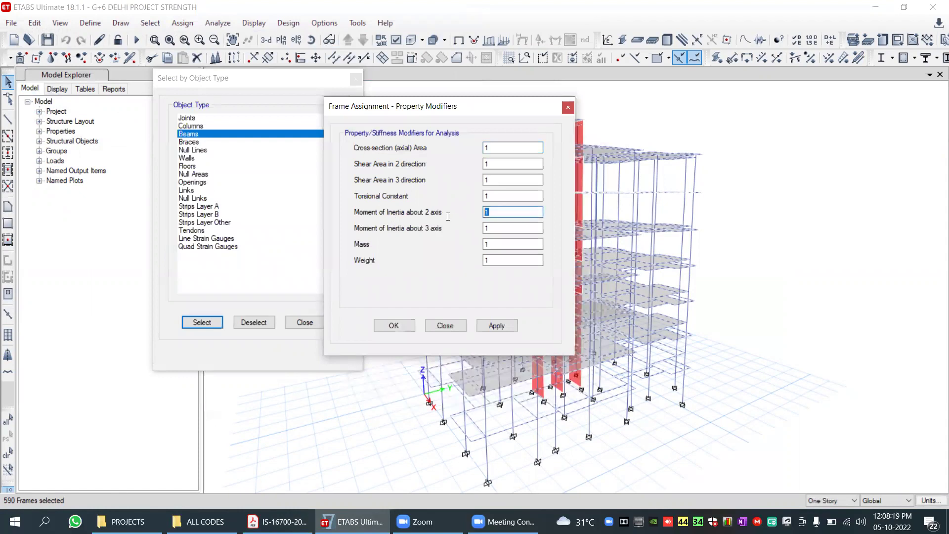
click(277, 521)
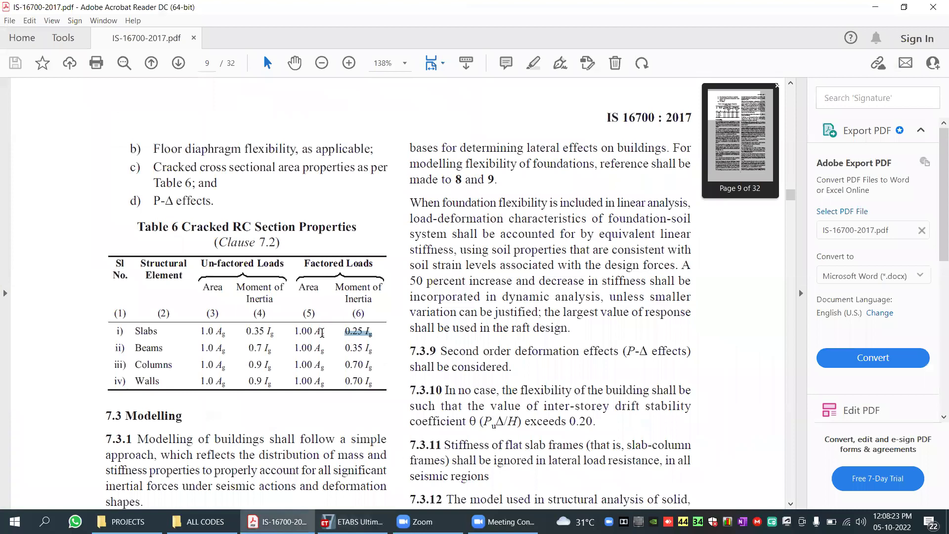
drag(347, 349, 371, 349)
click(352, 522)
text(0.35)
key(Tab)
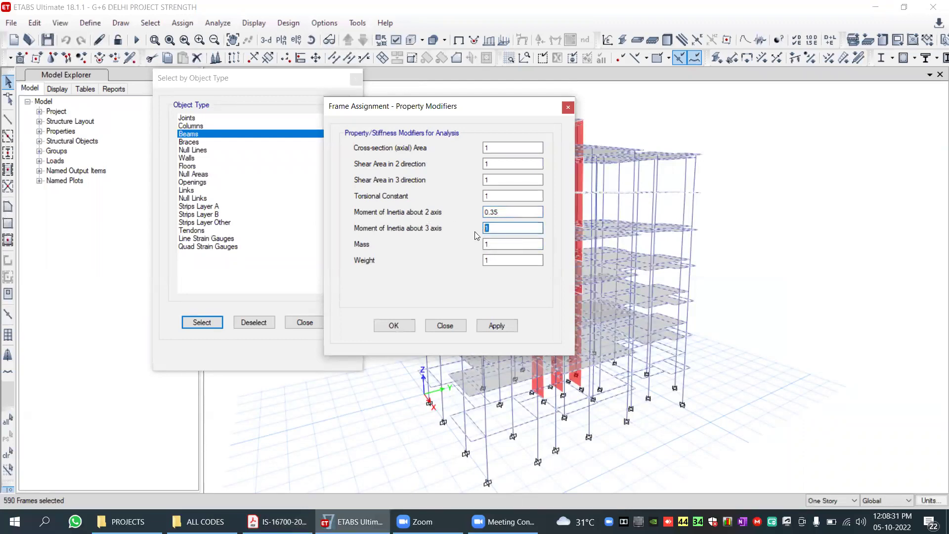
click(505, 212)
click(505, 230)
- Set the beams' torsional constant modifier to 0.1 and assign the property modifiers to the selected beams
double_click(488, 196)
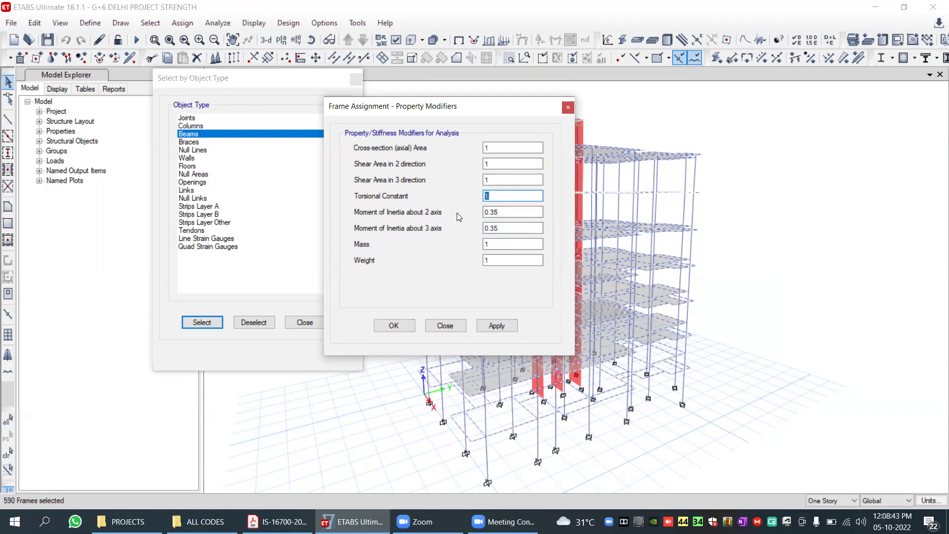
click(496, 197)
drag(504, 200, 469, 200)
text(0.01)
drag(508, 193, 371, 226)
text(0.1)
click(504, 212)
click(499, 197)
drag(499, 196, 479, 204)
key(Tab)
key(Tab)
click(496, 326)
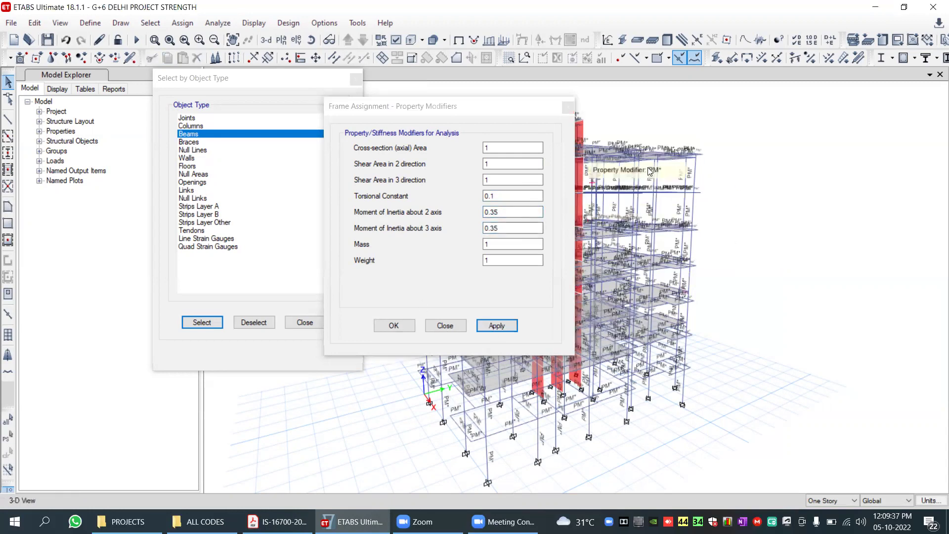
click(394, 326)
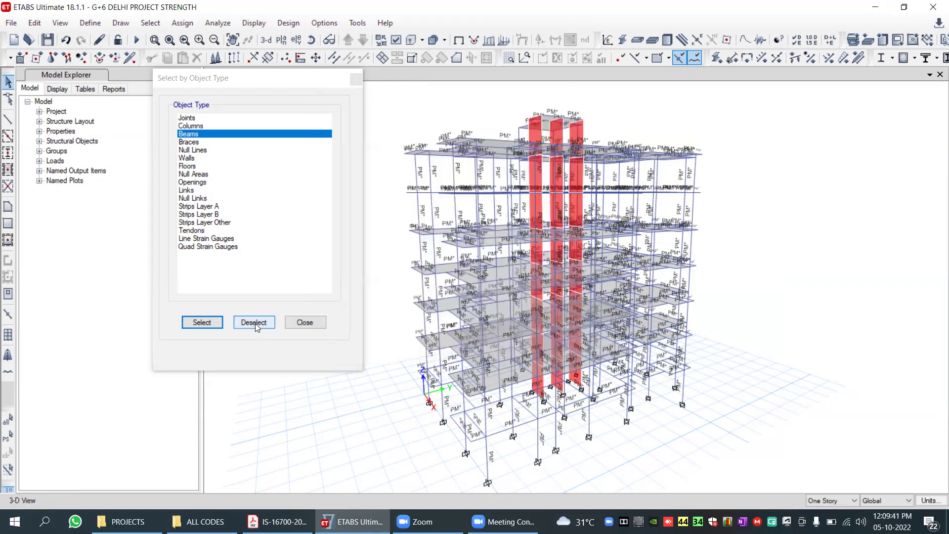
- Deselect the beams and select all columns by object type
click(255, 323)
click(192, 125)
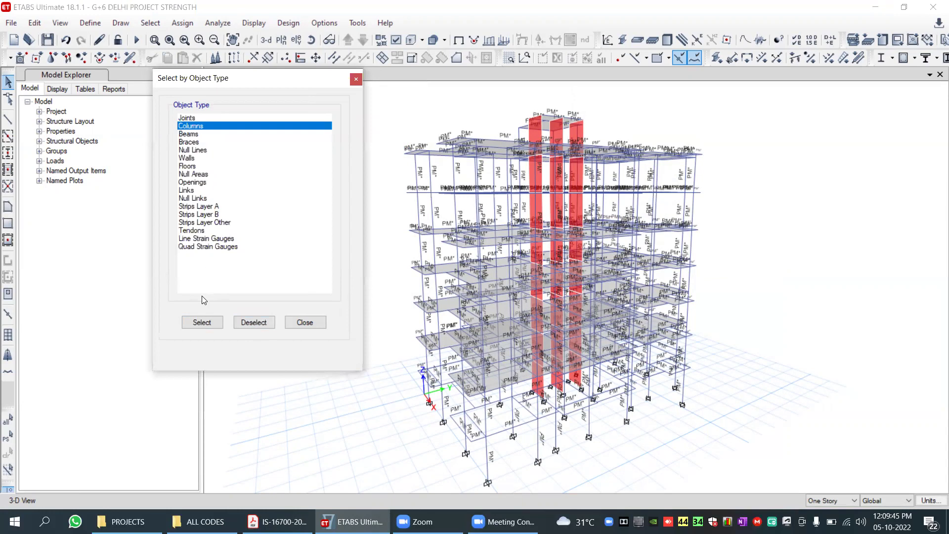
click(203, 323)
- In the columns' frame property modifiers, set the moment of inertia about the 2 axis to 0.7, checking the value against Table 6
click(183, 23)
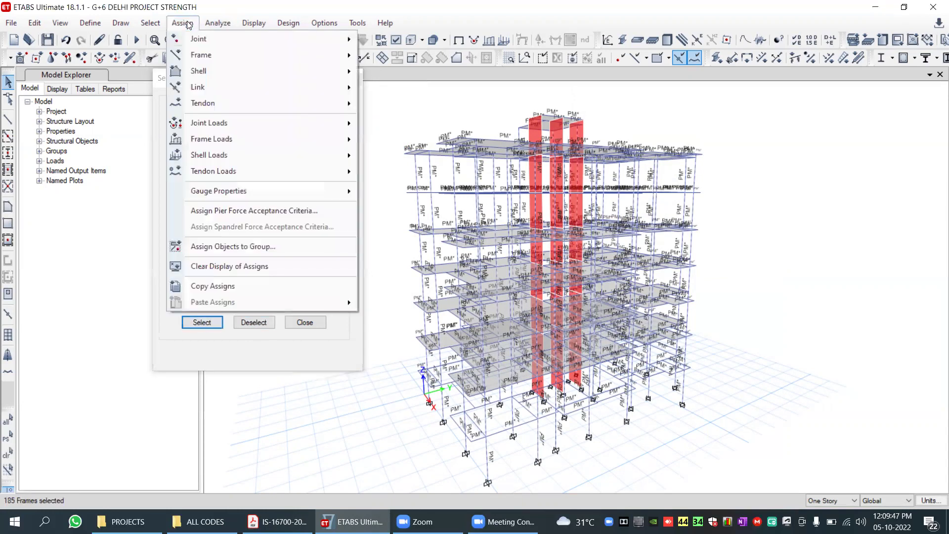
mouse_move(209, 51)
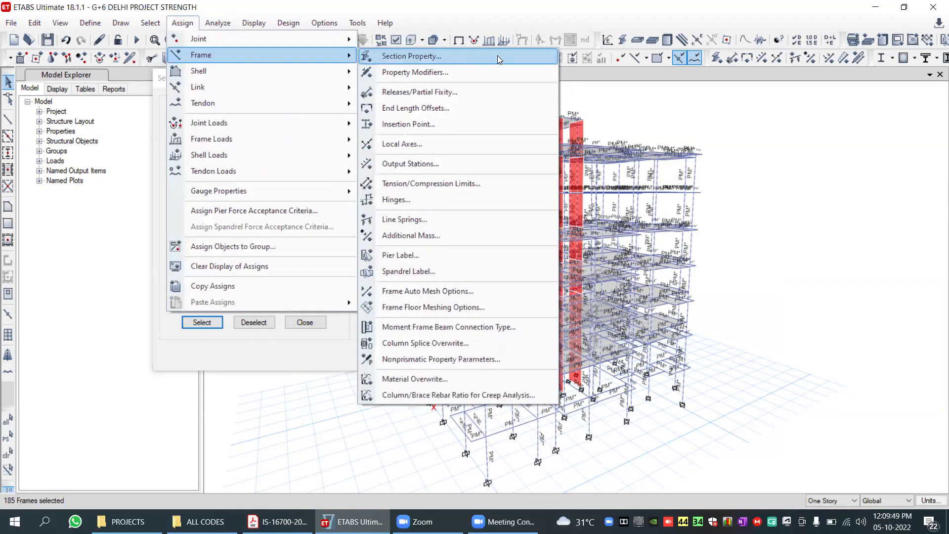
click(415, 72)
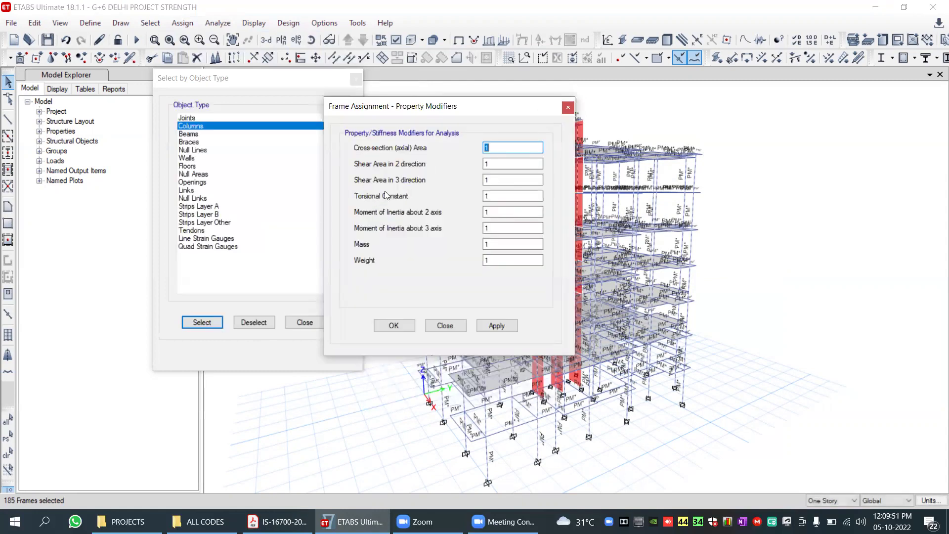
drag(495, 196, 462, 197)
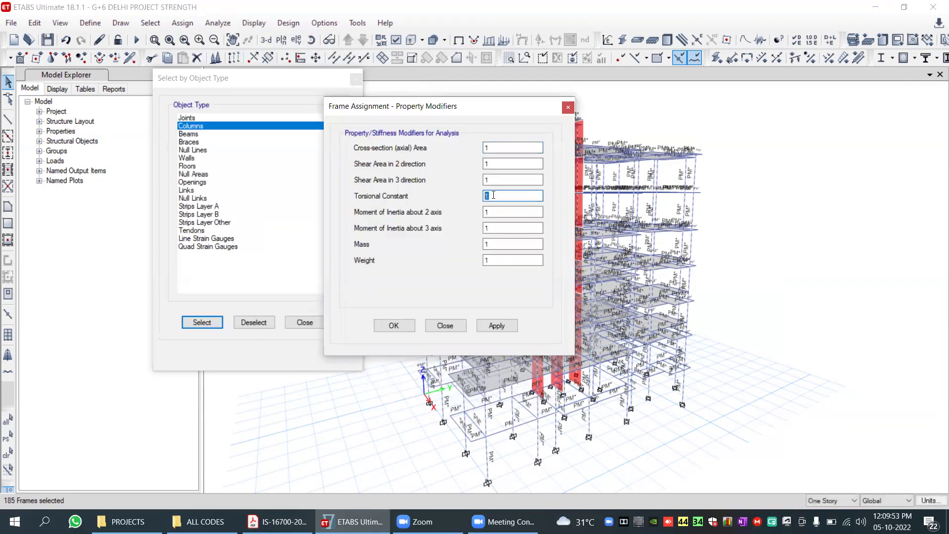
key(Tab)
key(Tab)
click(277, 522)
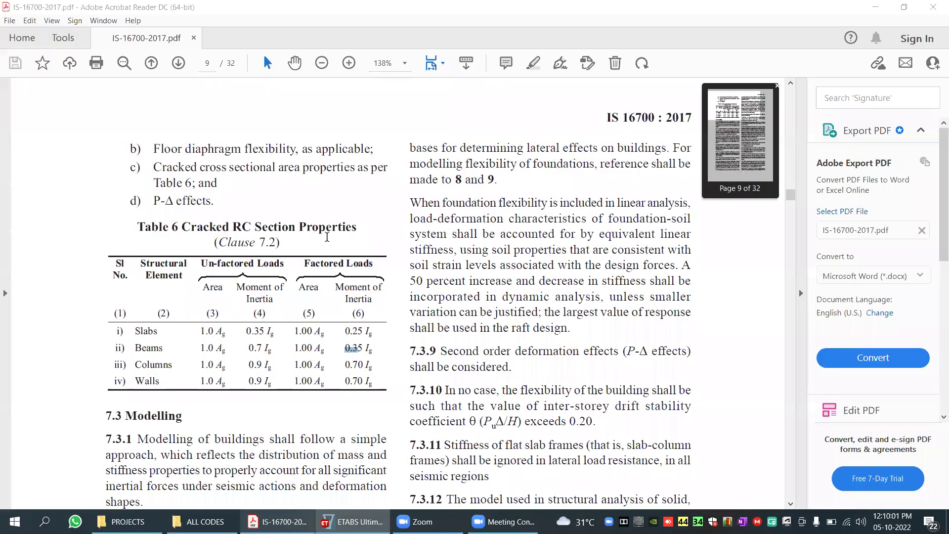
scroll(208, 328, down, 1)
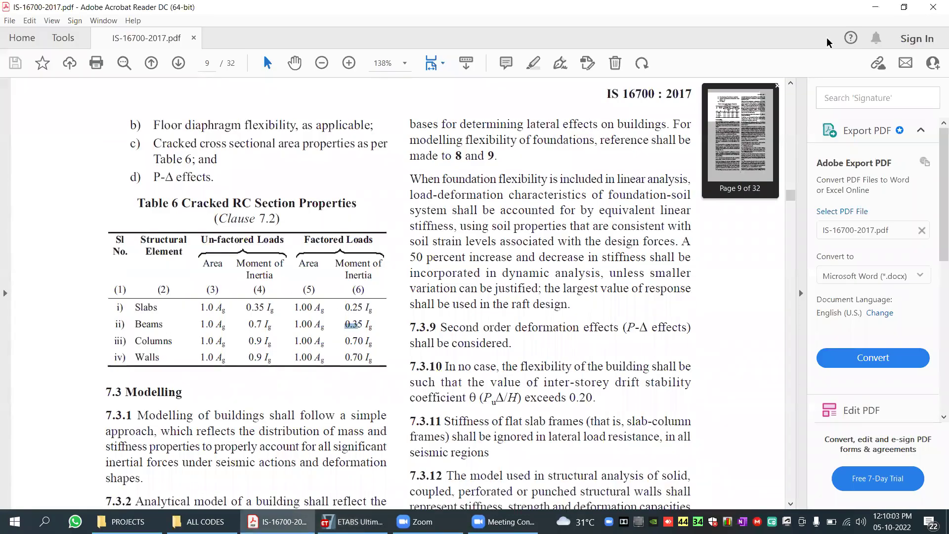
click(877, 8)
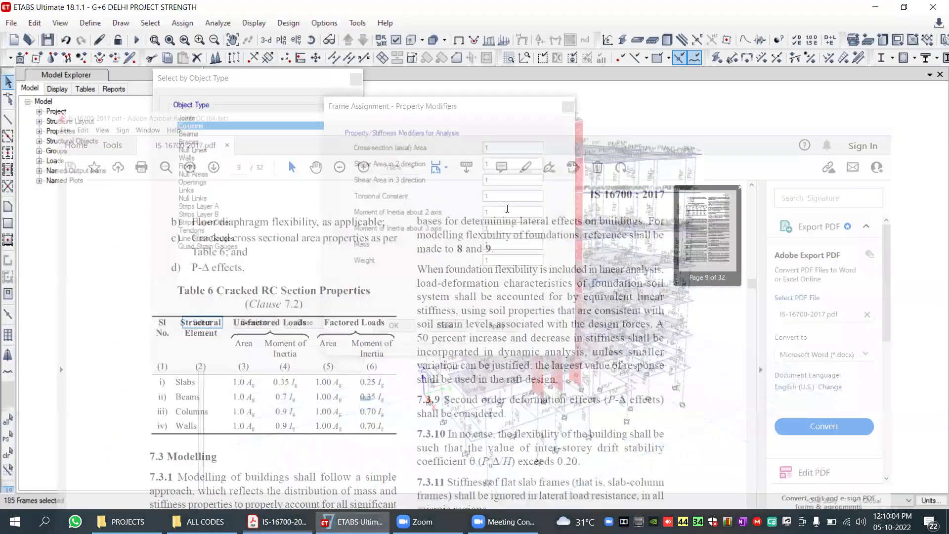
text(0.7)
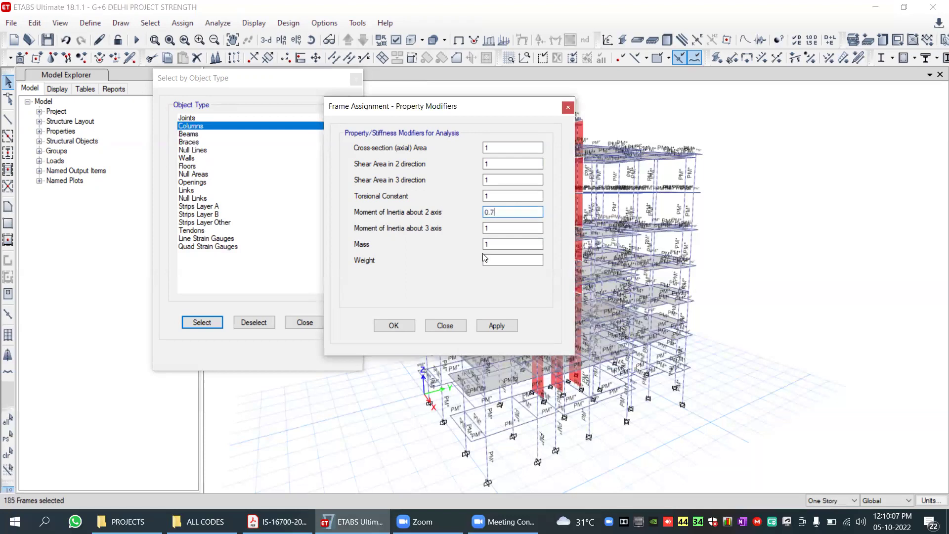
- Set the moment of inertia about the 3 axis to 0.7 and assign the property modifiers to the selected columns
double_click(490, 228)
text(07)
double_click(490, 228)
text(0.7)
click(488, 325)
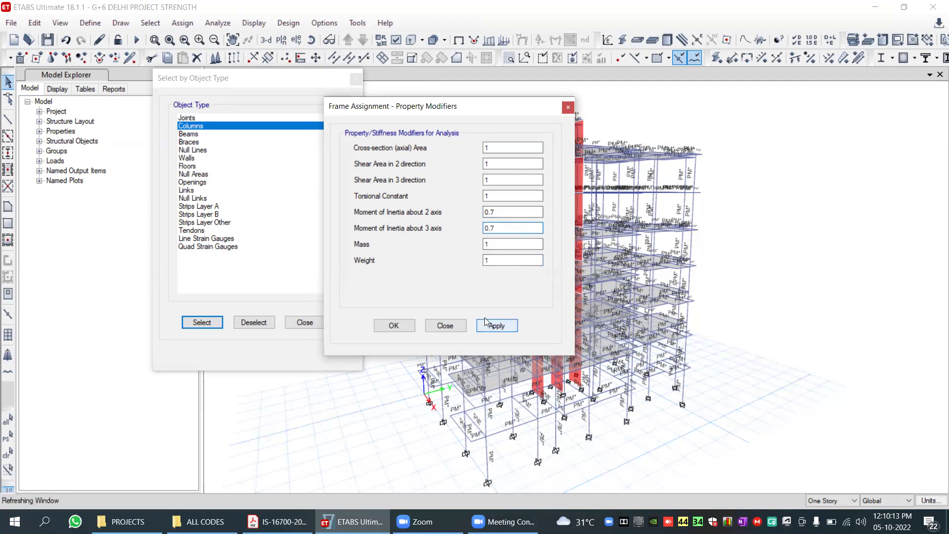
click(408, 325)
- Deselect the columns and select all walls by object type
click(253, 323)
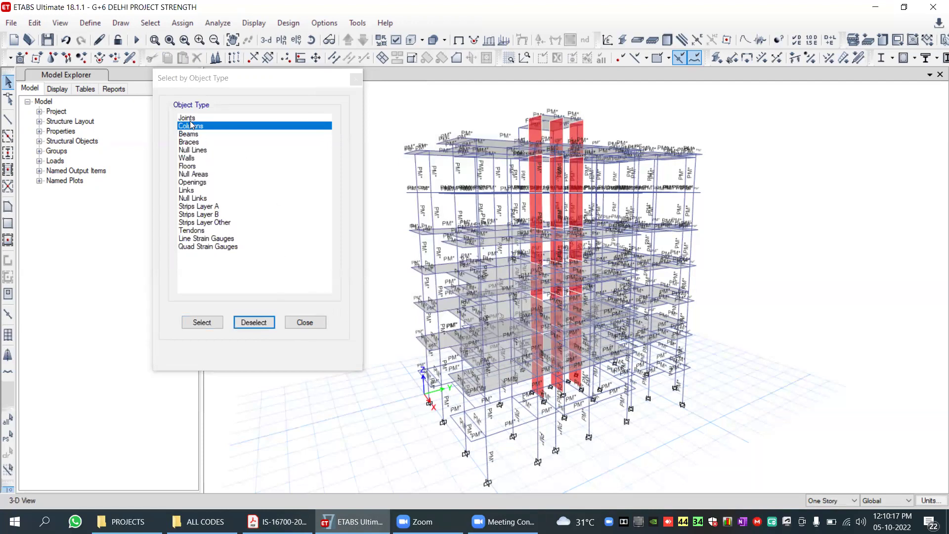
click(186, 158)
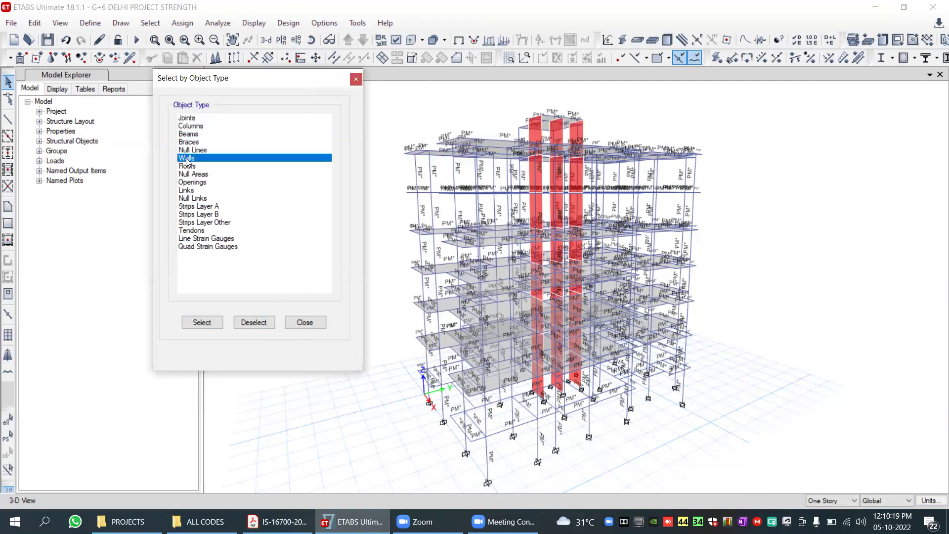
click(199, 323)
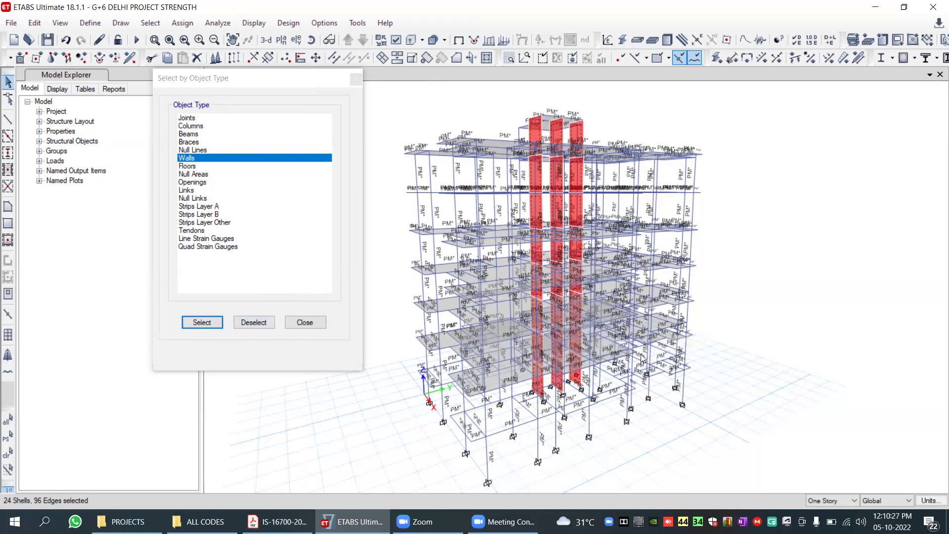
- In the walls' shell stiffness modifiers, set the membrane f11, f22 and f12 directions to 0.7
click(182, 23)
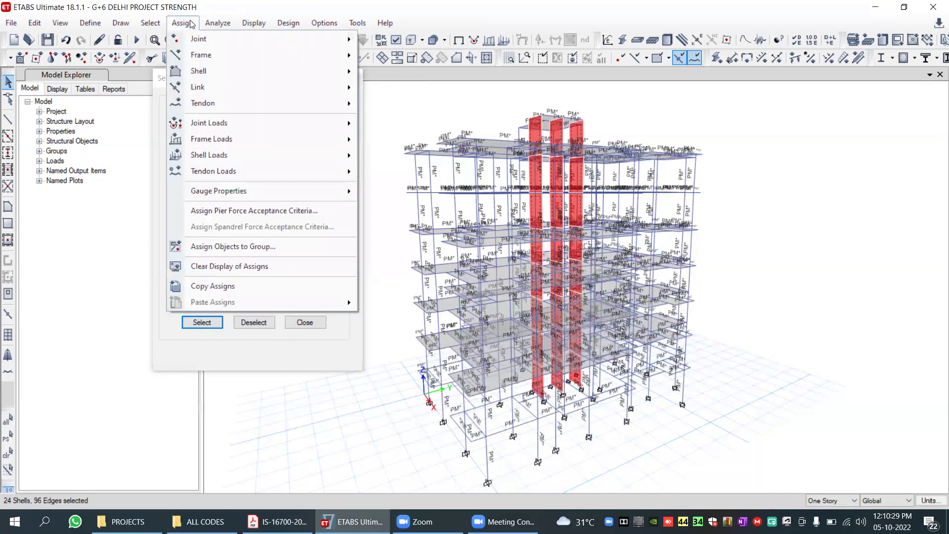
mouse_move(209, 66)
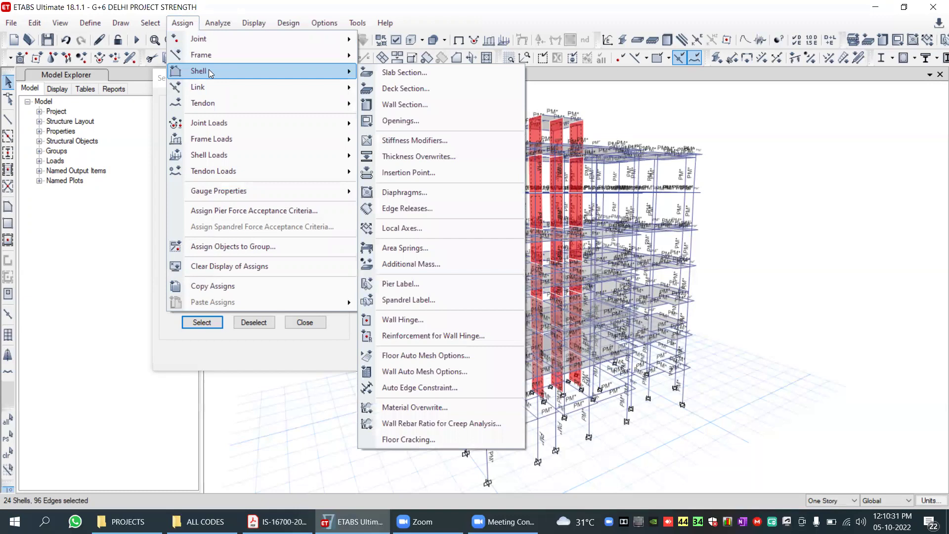
click(395, 140)
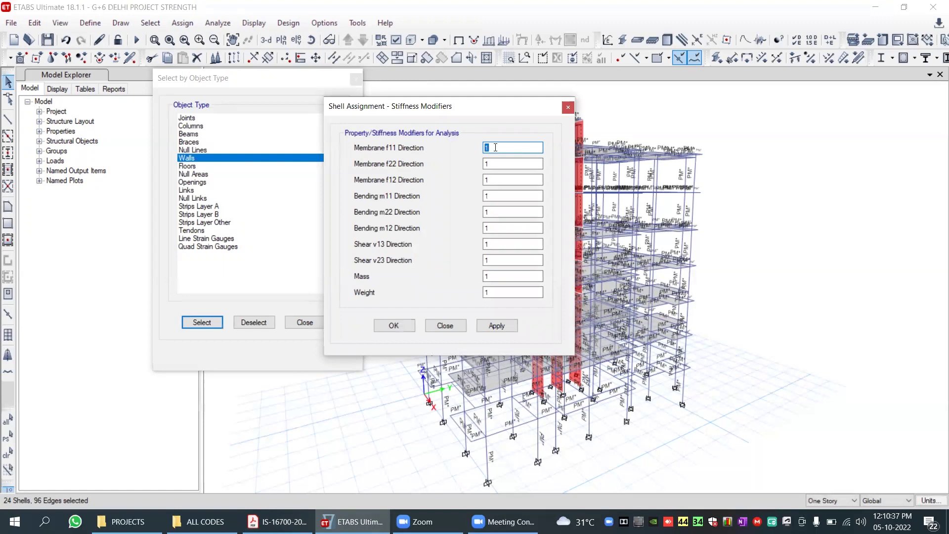
key(Tab)
key(shift+Tab)
text(0.7)
key(Tab)
text(0.7)
key(Tab)
text(0.7)
- Set the bending m11, m22 and m12 modifiers to 0.7 and assign the stiffness modifiers to the selected walls
key(Tab)
text(0)
key(Tab)
text(0)
key(Tab)
text(0.7)
click(499, 275)
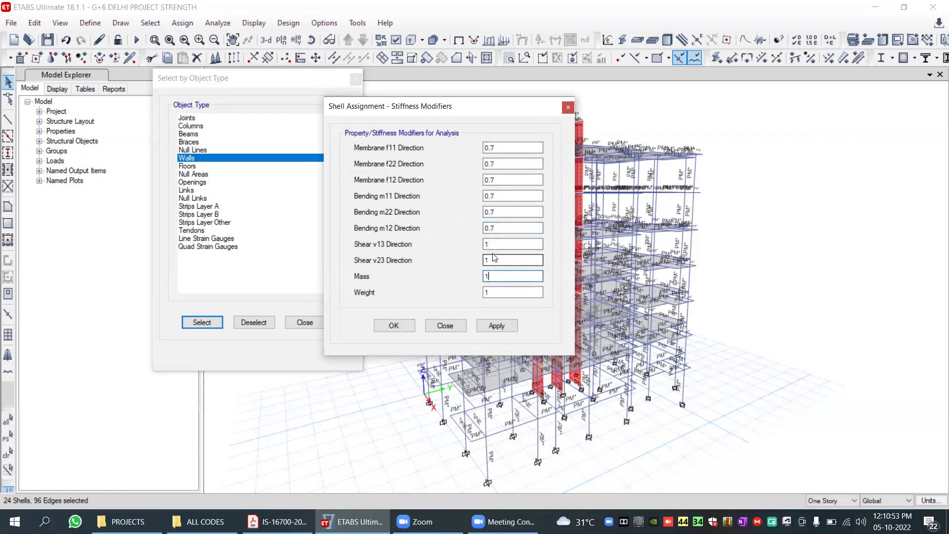
click(484, 244)
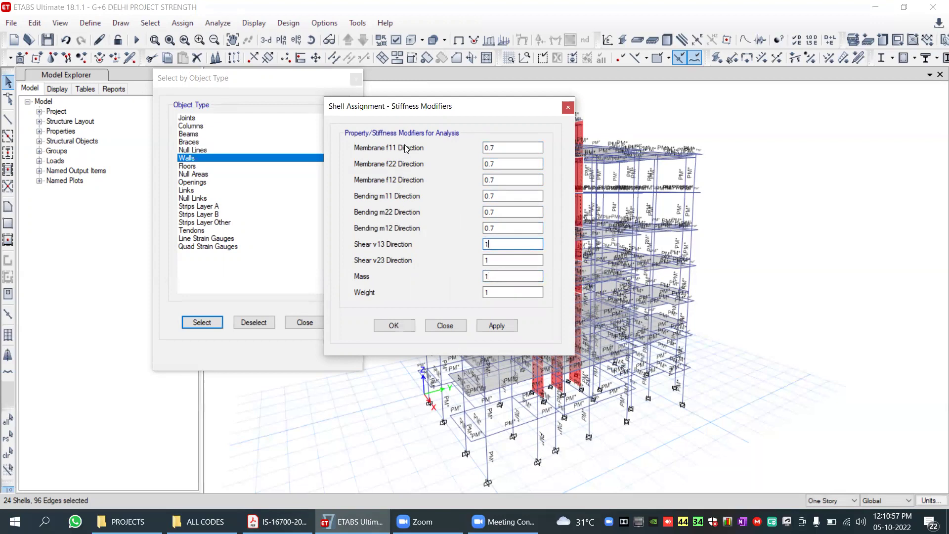
click(493, 325)
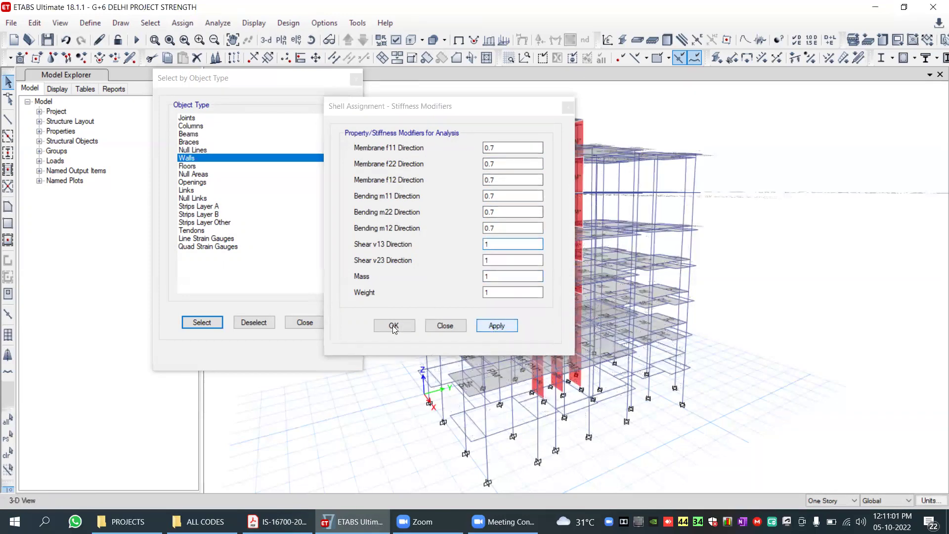
click(393, 326)
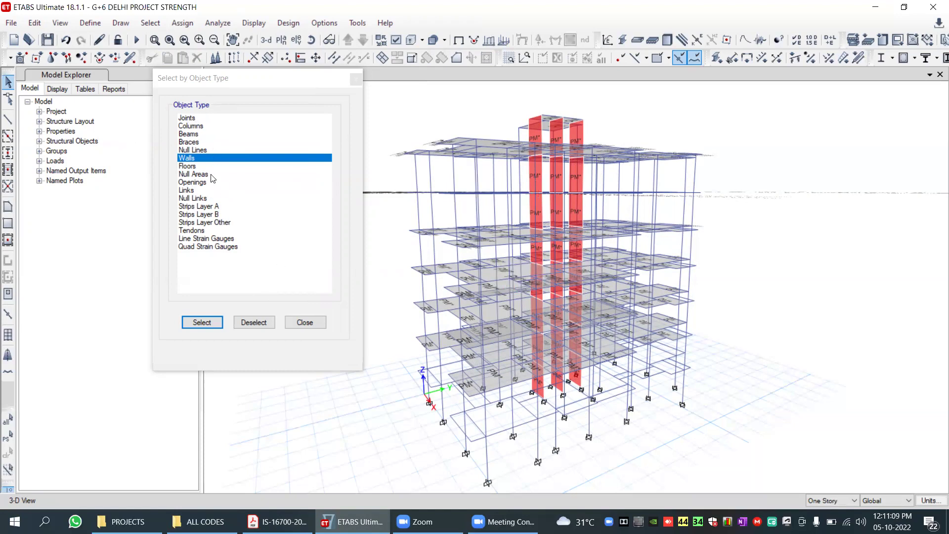
- Select all floors by object type and open their shell stiffness modifiers
click(246, 303)
click(195, 166)
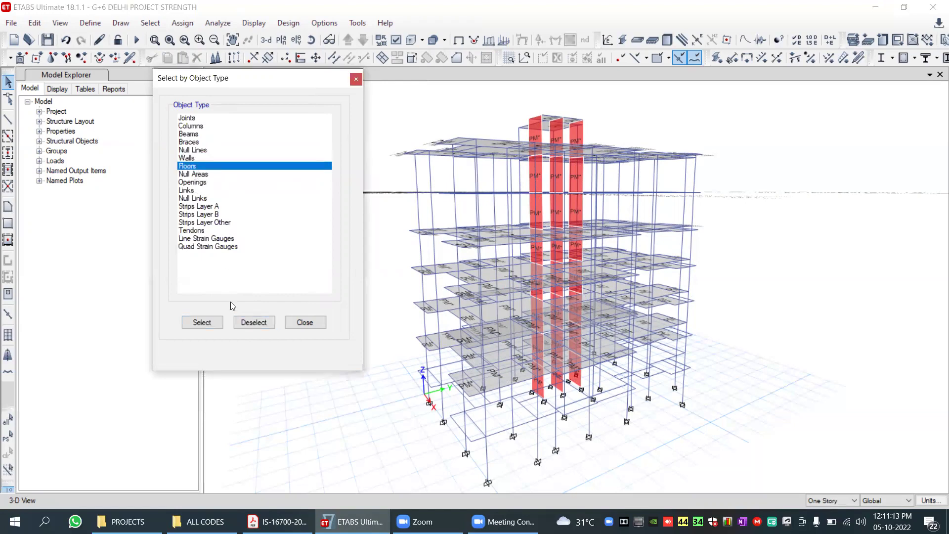
click(209, 324)
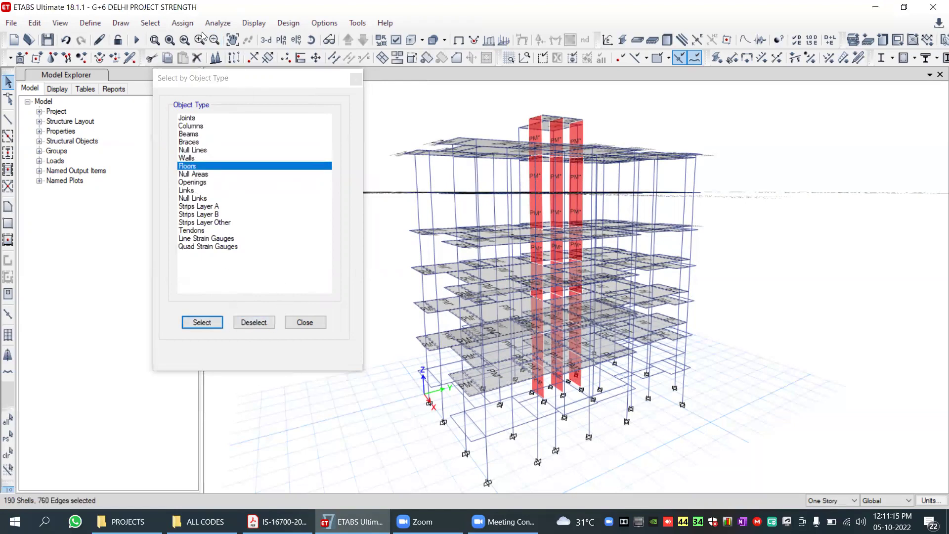
click(180, 24)
mouse_move(198, 71)
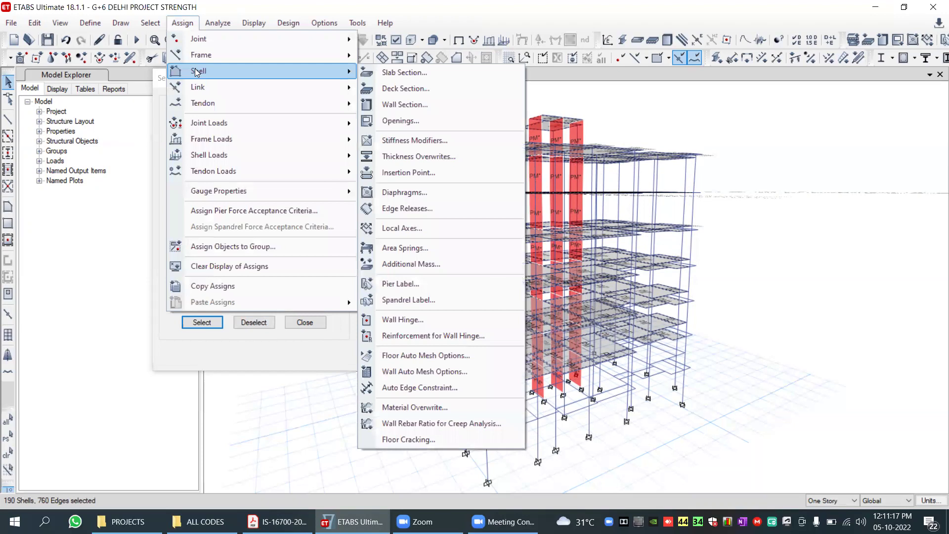
click(439, 141)
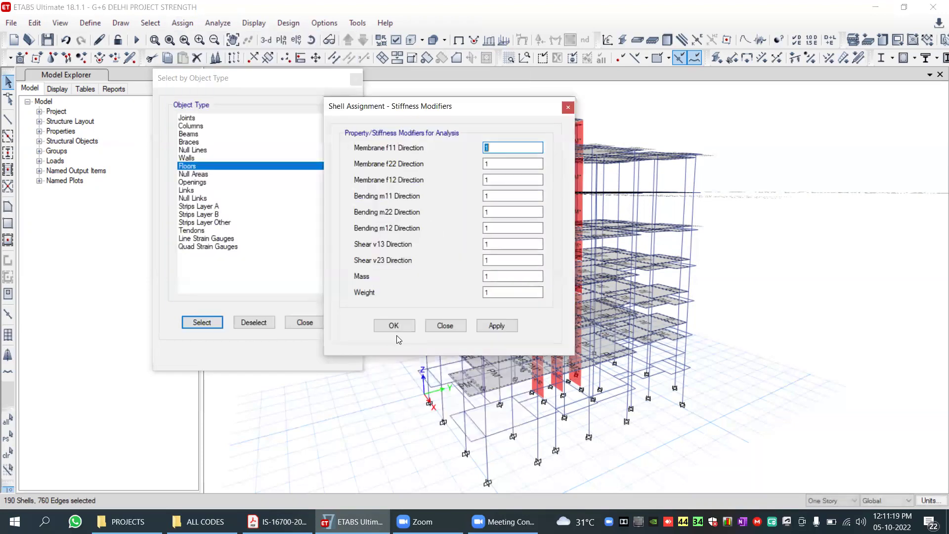
- Set the floors' bending m11 modifier to 0.25, checking the factored-load slab value in Table 6 of IS-16700-2017.pdf
drag(500, 197, 377, 203)
mouse_move(496, 212)
mouse_down()
mouse_move(469, 214)
mouse_move(478, 216)
mouse_up()
key(shift+Tab)
key(shift+Tab)
key(Tab)
key(Tab)
key(shift+Tab)
key(shift+Tab)
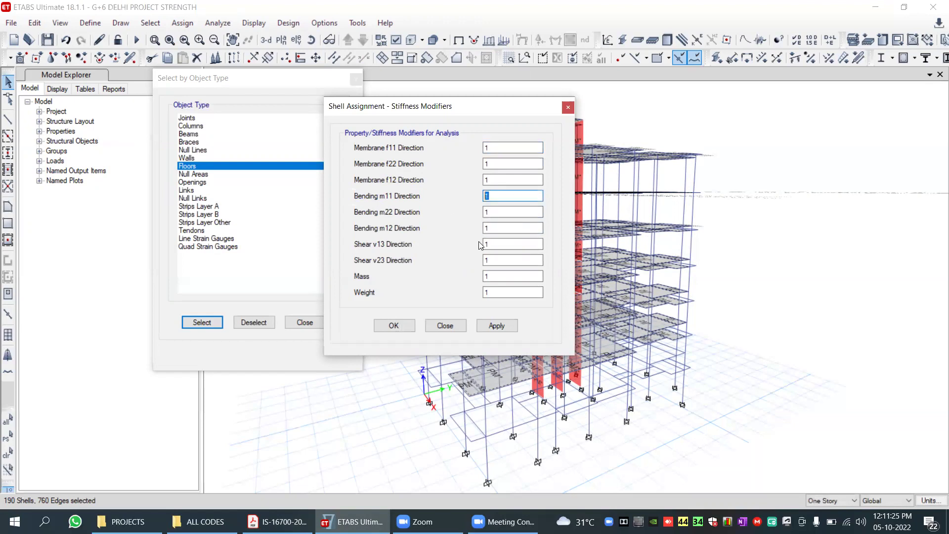
click(279, 521)
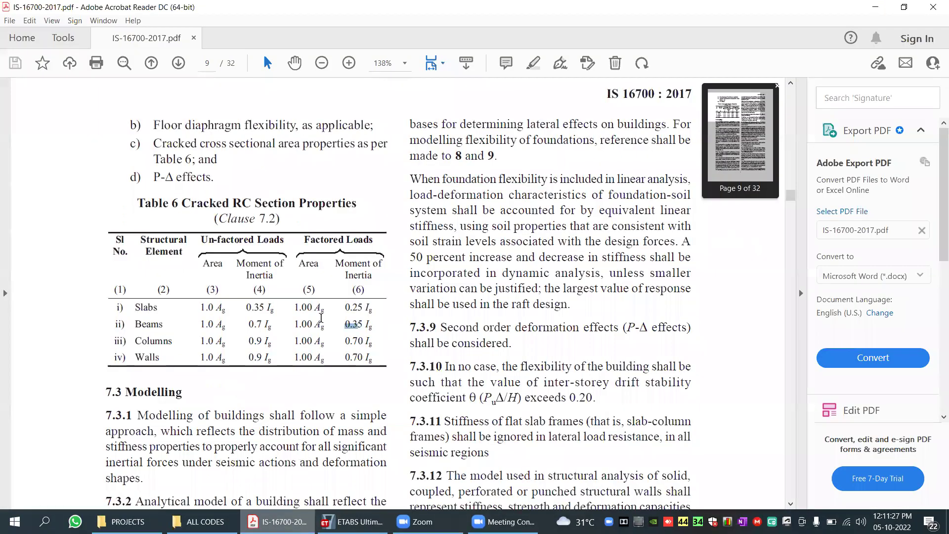
drag(345, 308, 375, 310)
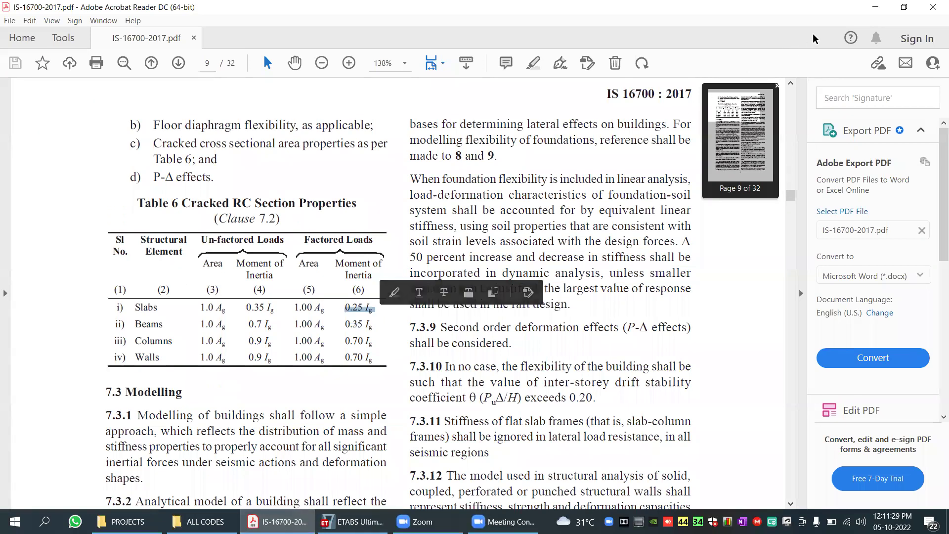
click(866, 8)
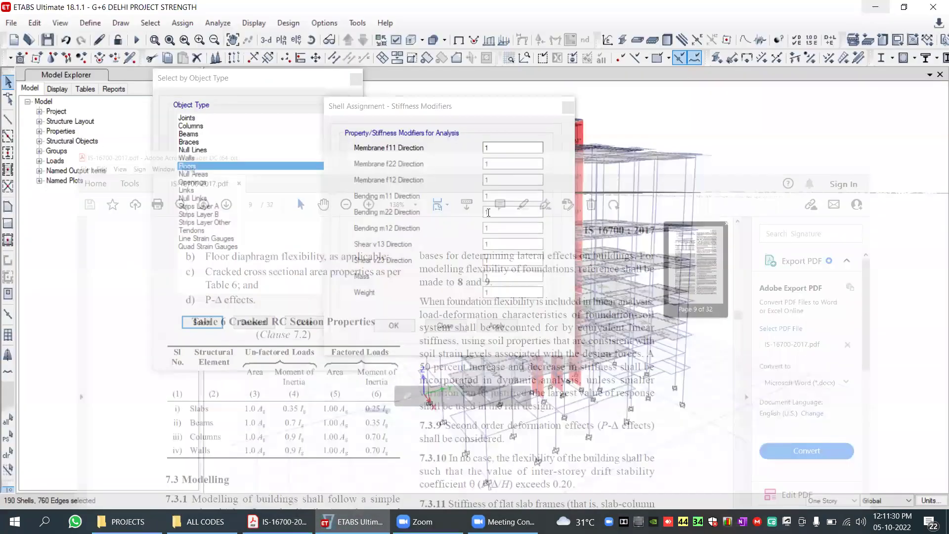
text(0.25)
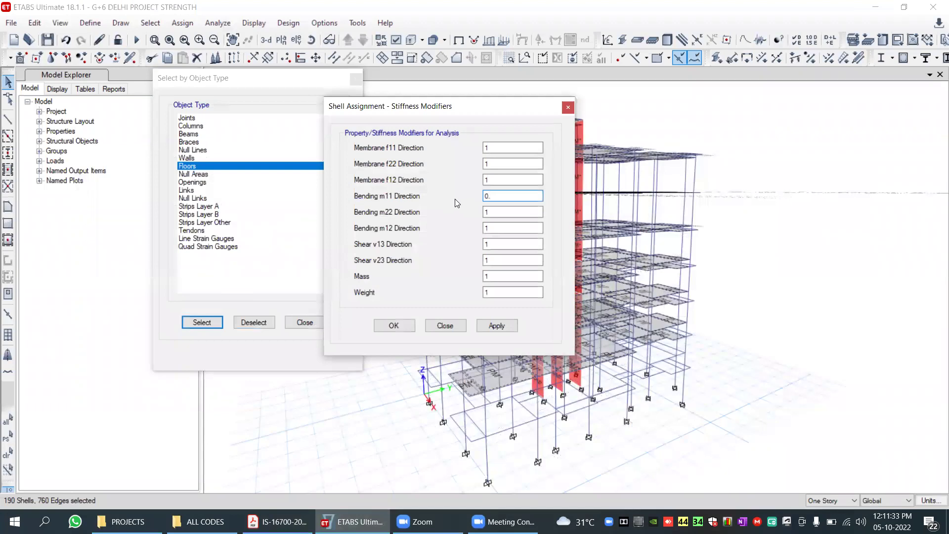
- Set the bending m22 and m12 modifiers to 0.25 and assign the stiffness modifiers to the selected floors
double_click(501, 213)
text(0.25)
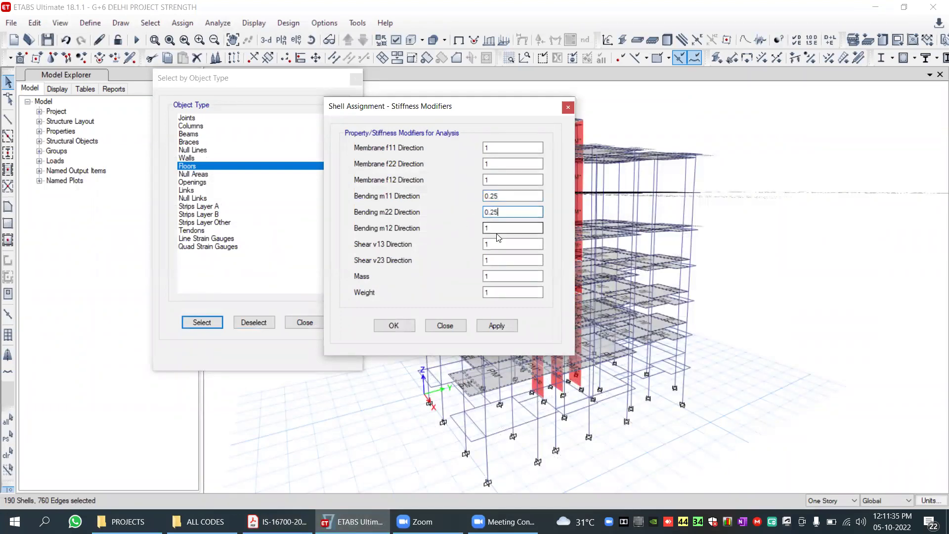
double_click(498, 229)
text(0.25)
click(496, 328)
click(394, 325)
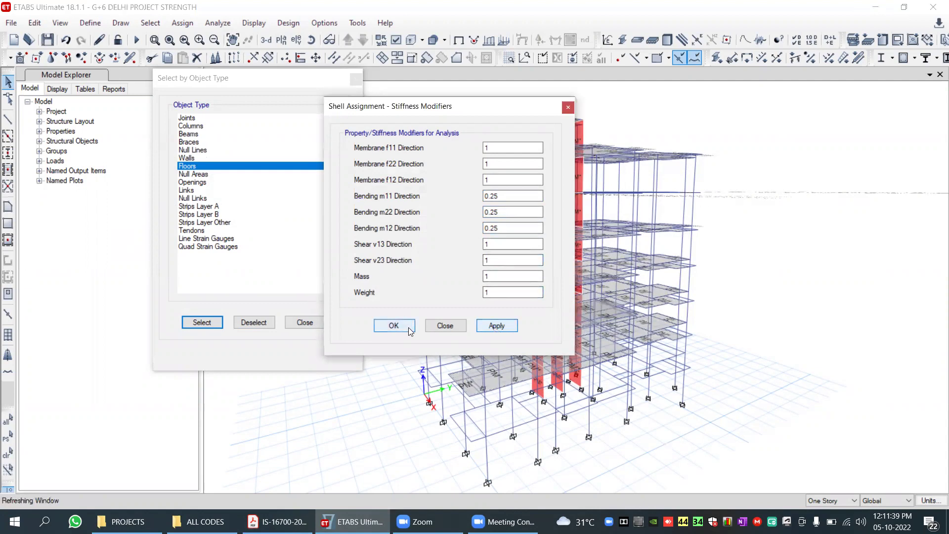
click(336, 41)
drag(657, 386, 732, 333)
drag(741, 365, 474, 398)
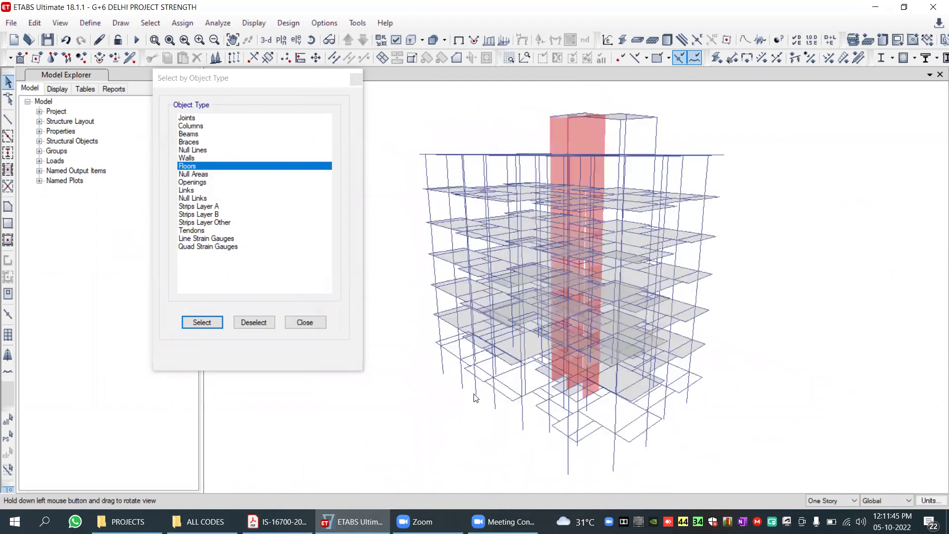
drag(712, 406, 670, 390)
- Save a copy of the model in the PROJECTS folder as "G+6 DELHI PROJECT Service"
click(11, 23)
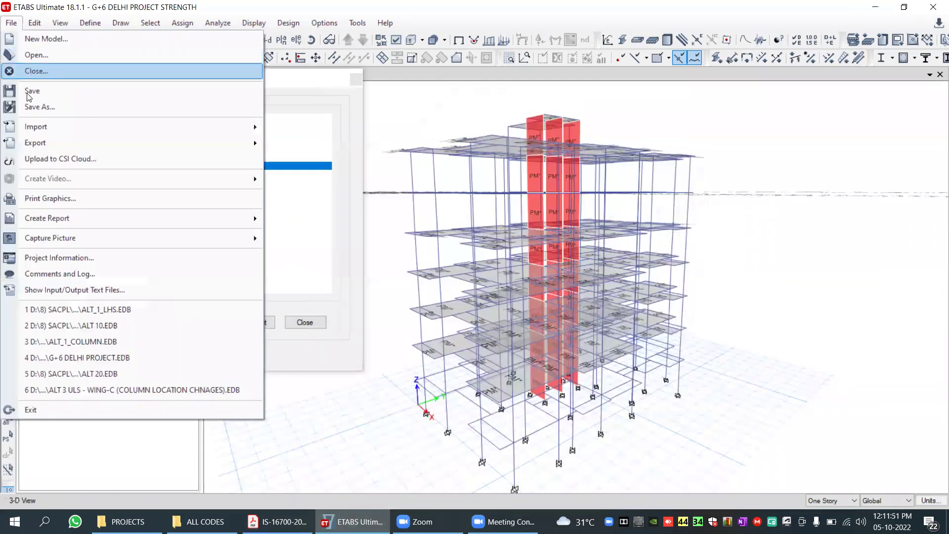
click(37, 107)
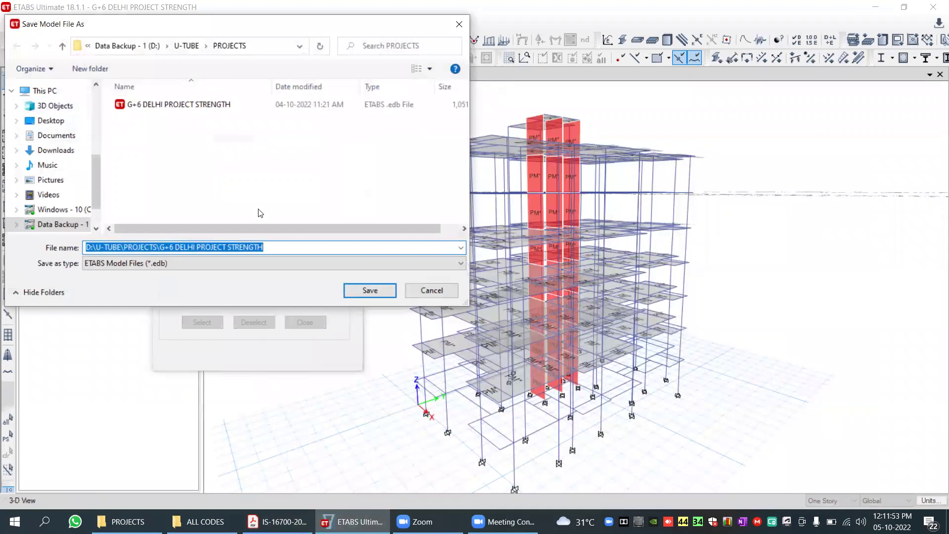
double_click(235, 247)
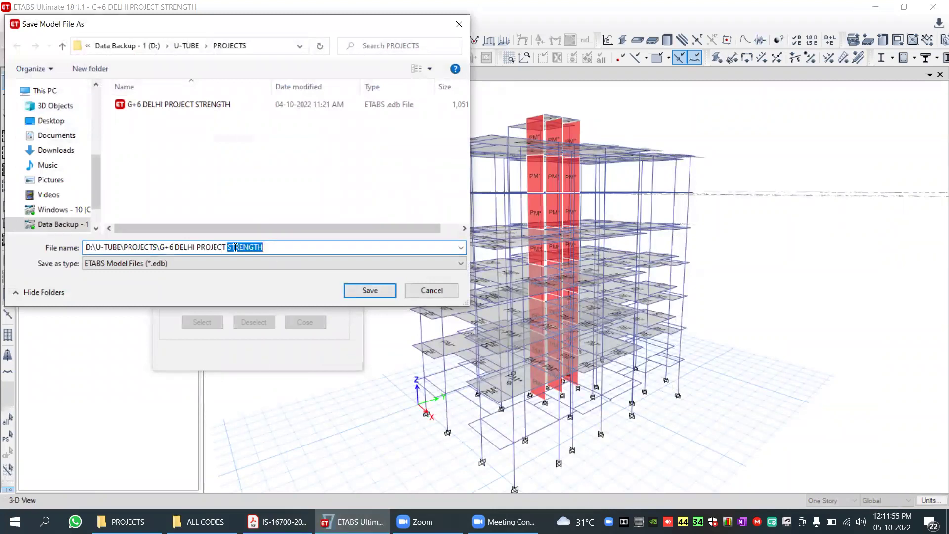
text(Service)
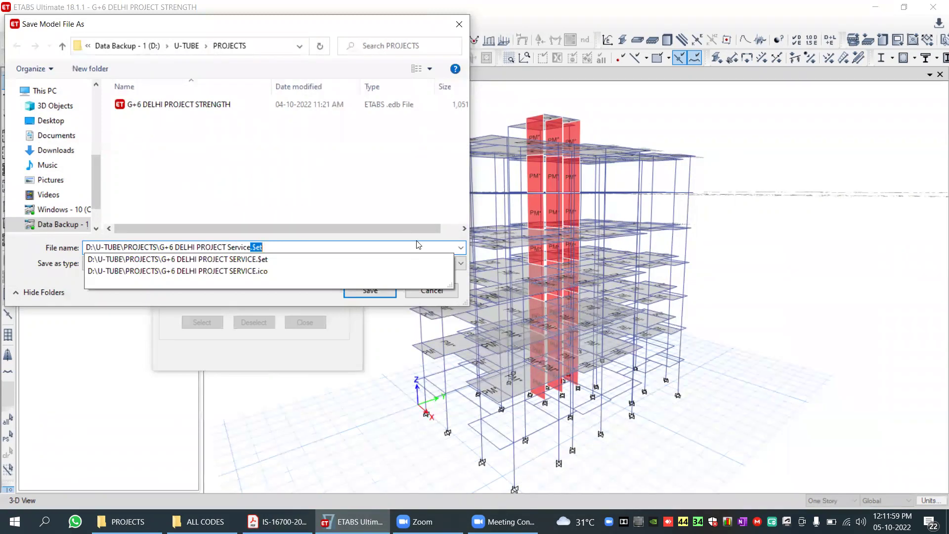
key(Delete)
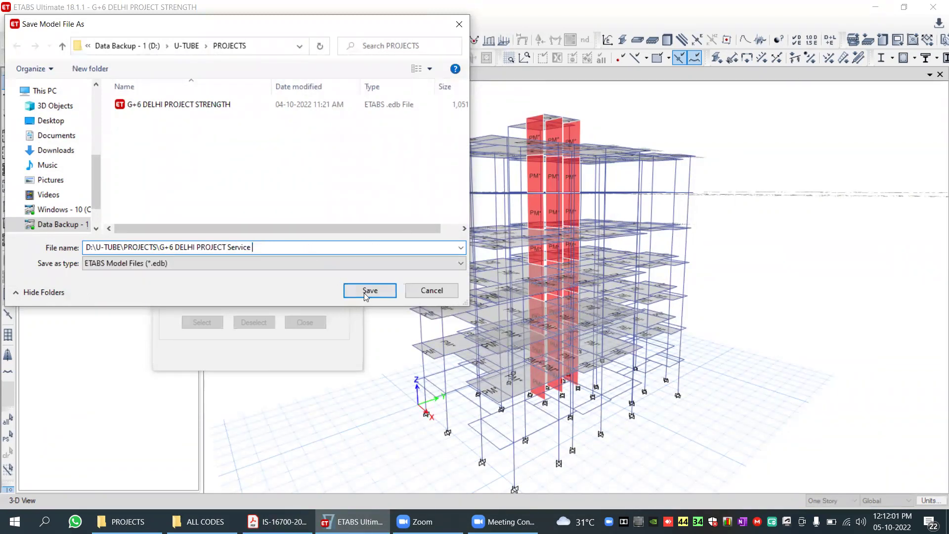
click(365, 292)
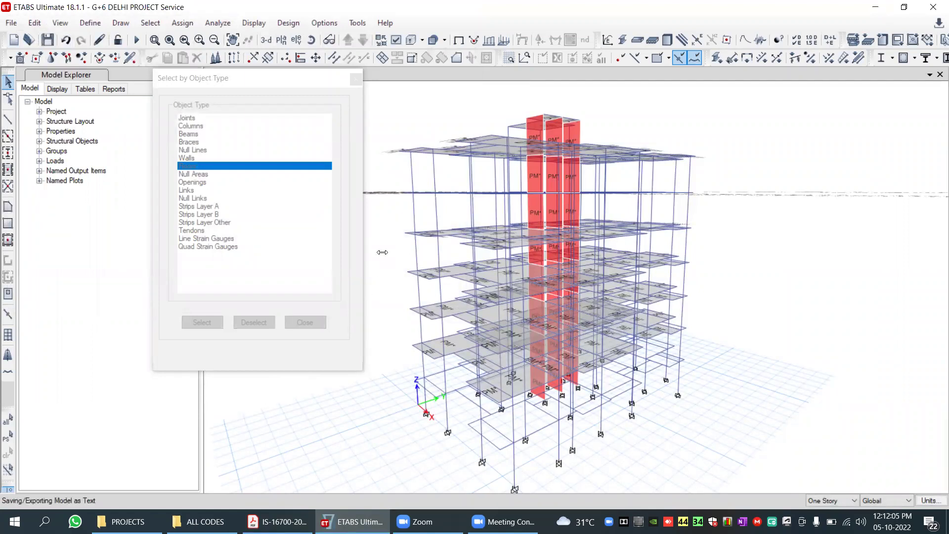
- In the service model, select all floors by object type and open their shell stiffness modifiers
drag(291, 86, 257, 83)
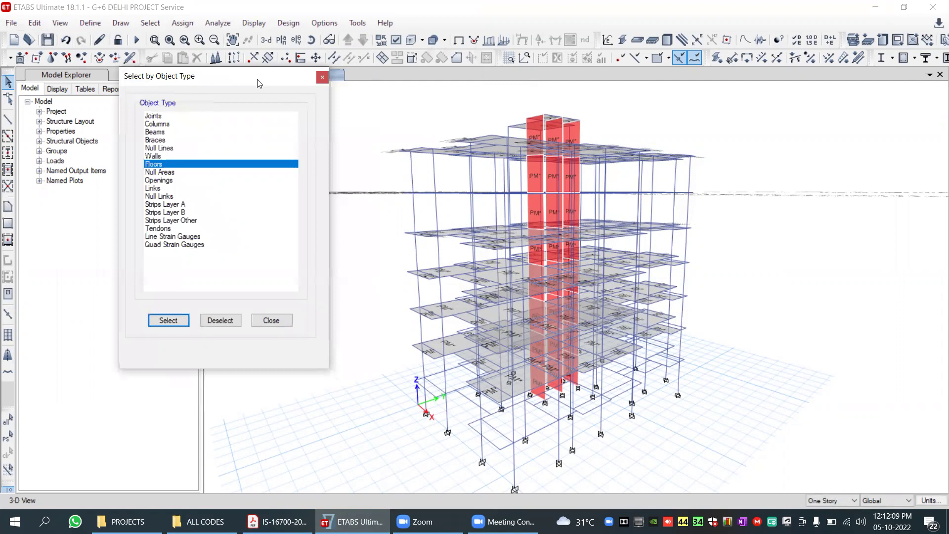
click(168, 320)
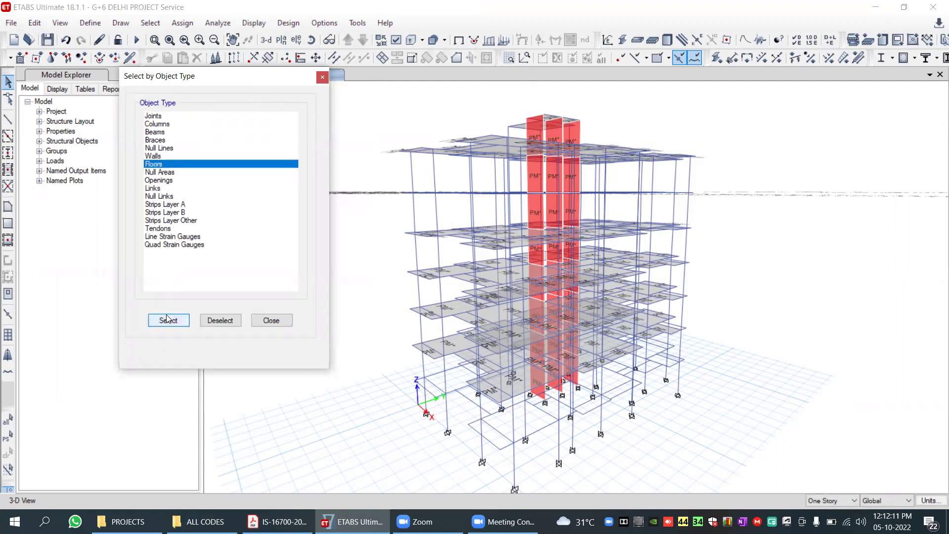
click(196, 25)
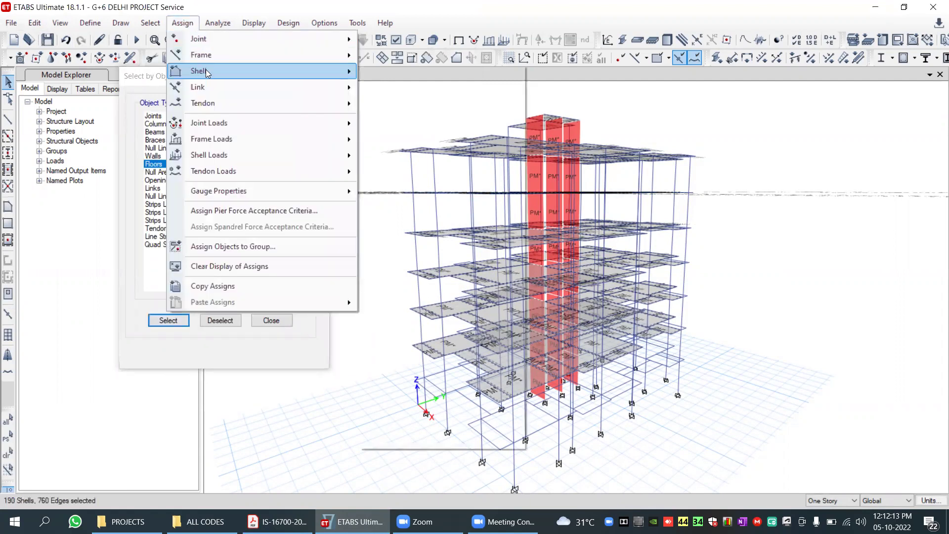
mouse_move(205, 69)
click(407, 140)
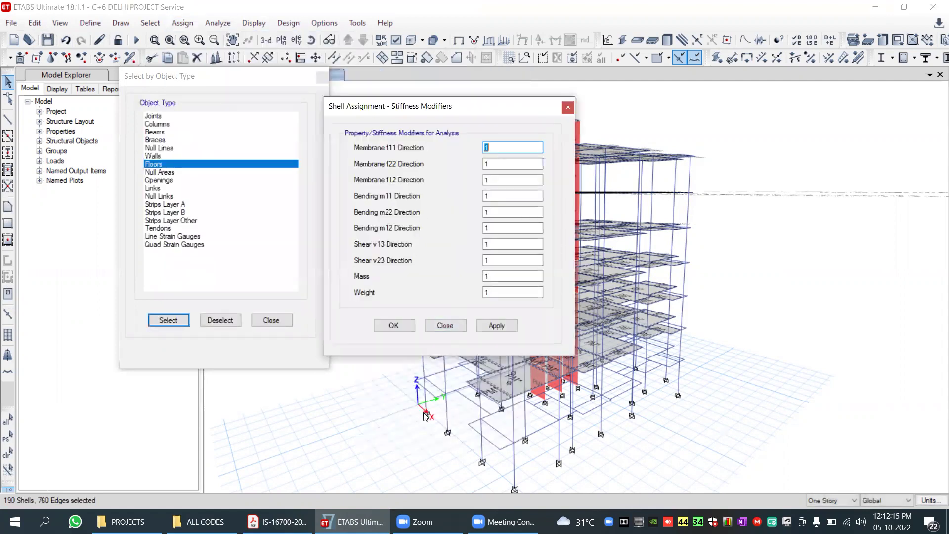
- Set the floors' bending m11, m22 and m12 modifiers to 0.35, the un-factored slab value in Table 6 of IS-16700-2017.pdf, and assign them
click(276, 520)
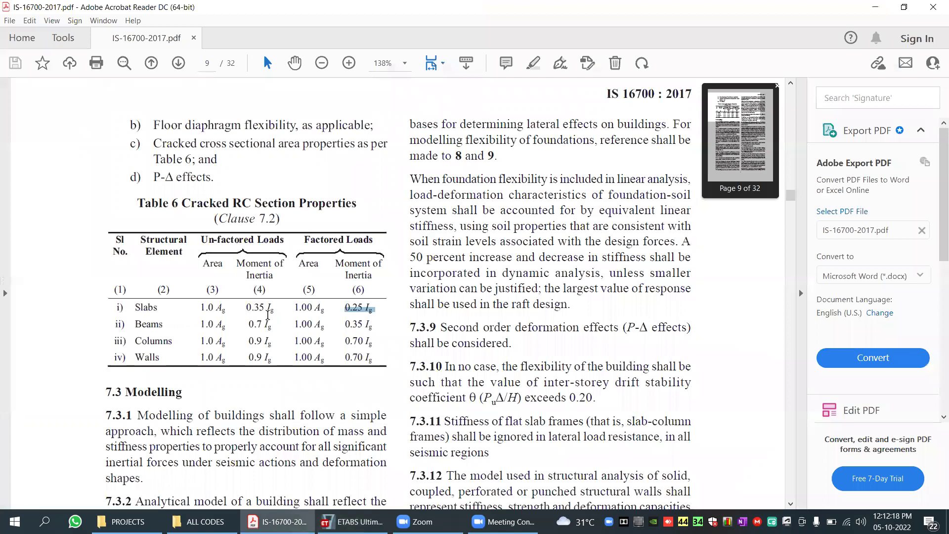
key(alt+Tab)
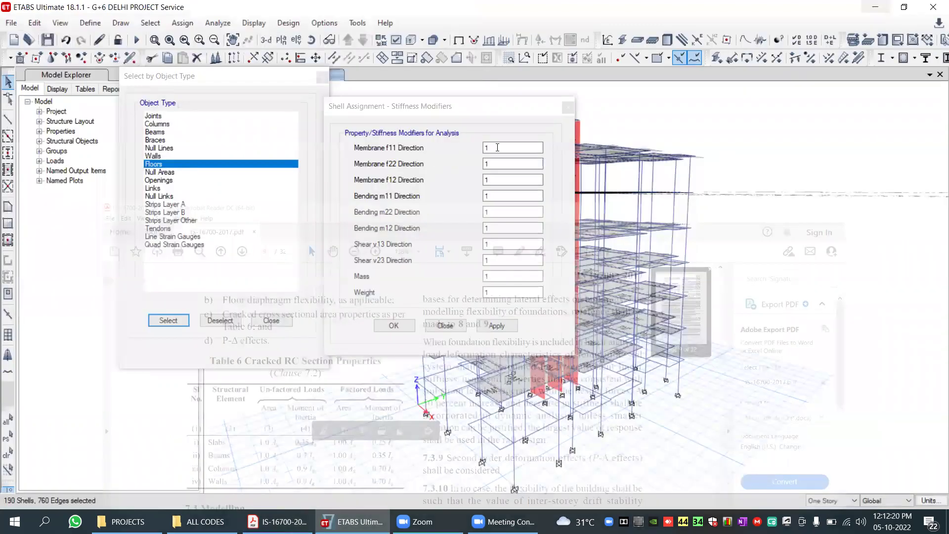
key(Tab)
key(Tab)
key(Tab)
text(0.35)
key(Tab)
text(0.35)
key(Tab)
text(0)
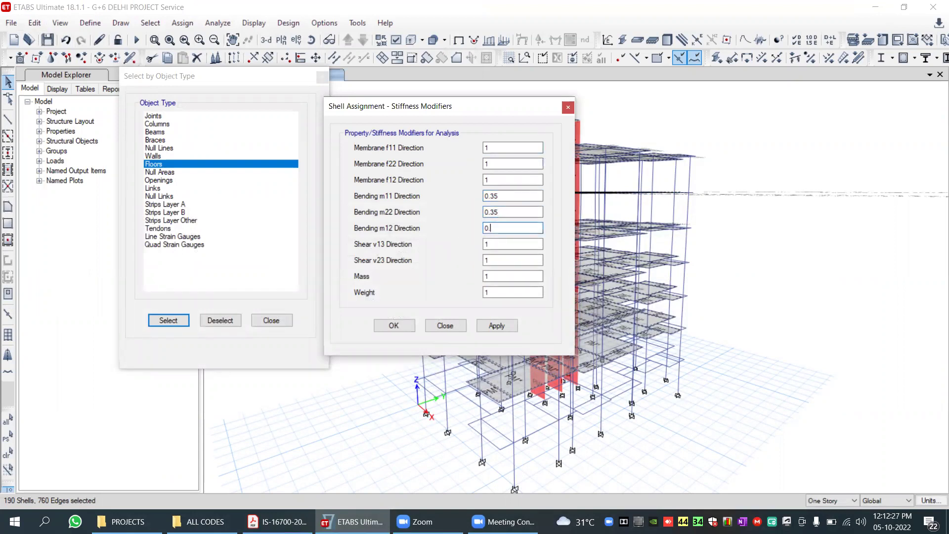
text(.35)
click(486, 320)
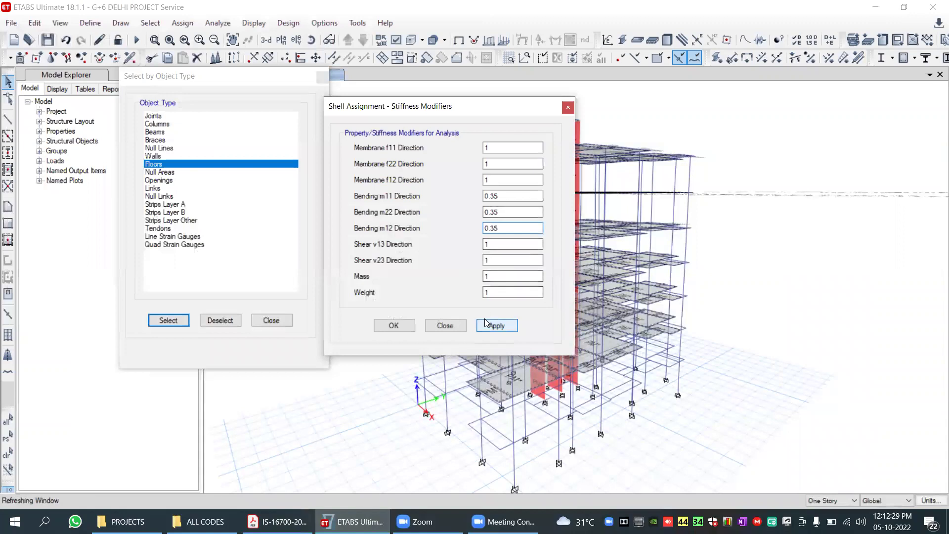
click(396, 327)
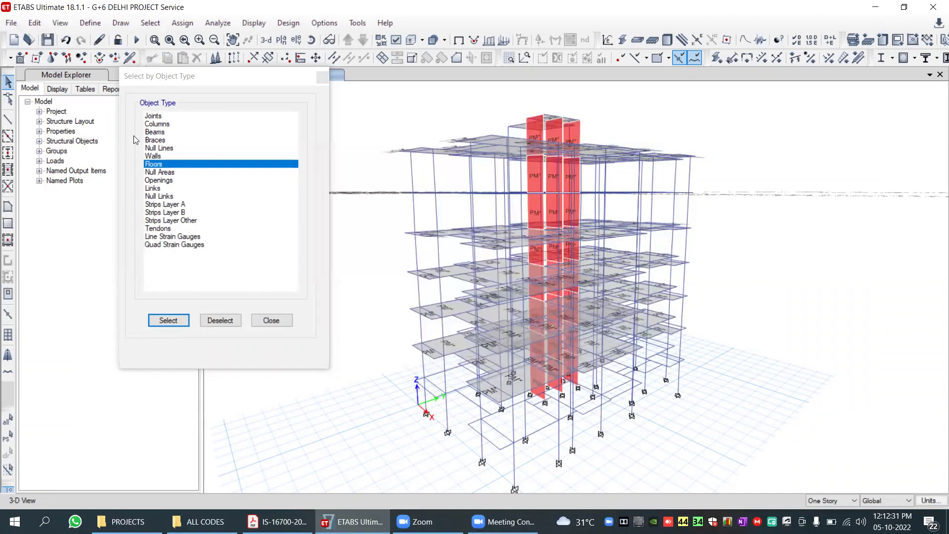
- Select all walls by object type and open their shell stiffness modifiers
click(153, 156)
click(176, 320)
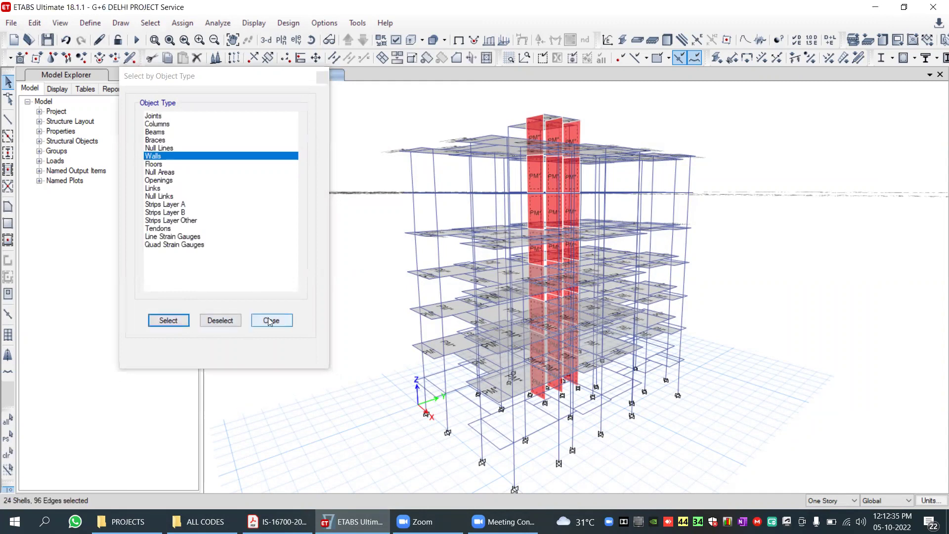
click(183, 23)
mouse_move(208, 73)
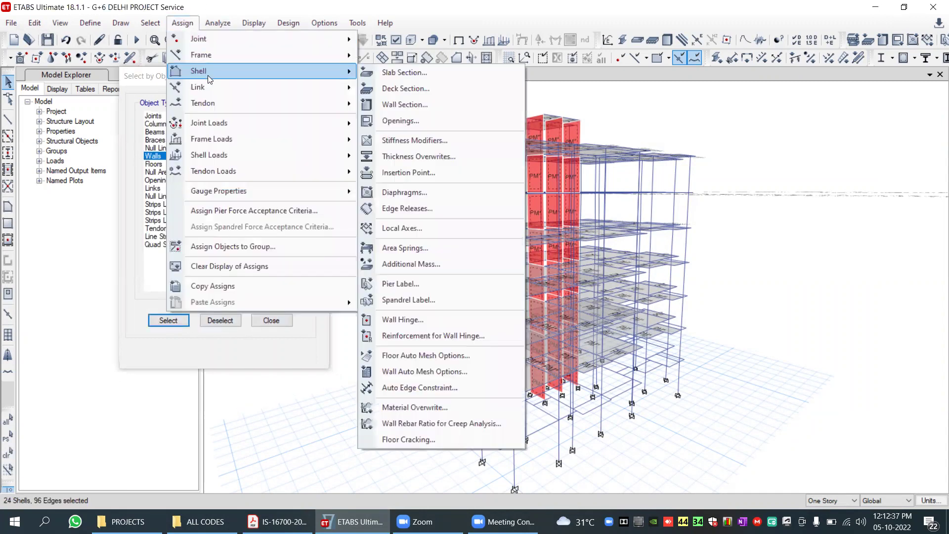
click(416, 142)
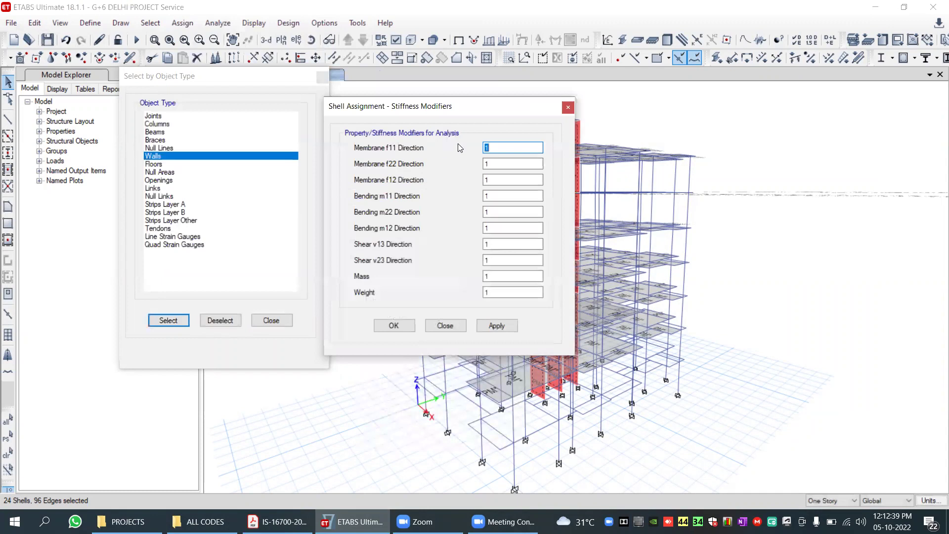
- Set the walls' membrane f11, f22, f12 and bending m11, m22, m12 modifiers to 0.9 and assign them
text(0.9)
key(Tab)
text(0.9)
key(Tab)
text(0.9)
key(Tab)
text(0.9)
key(Tab)
text(0.9)
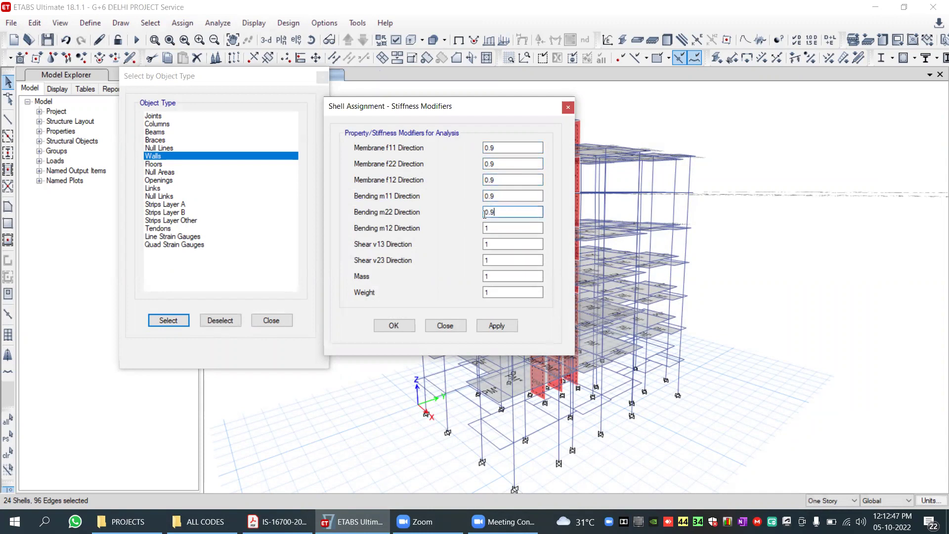
key(Tab)
text(0.9)
click(497, 326)
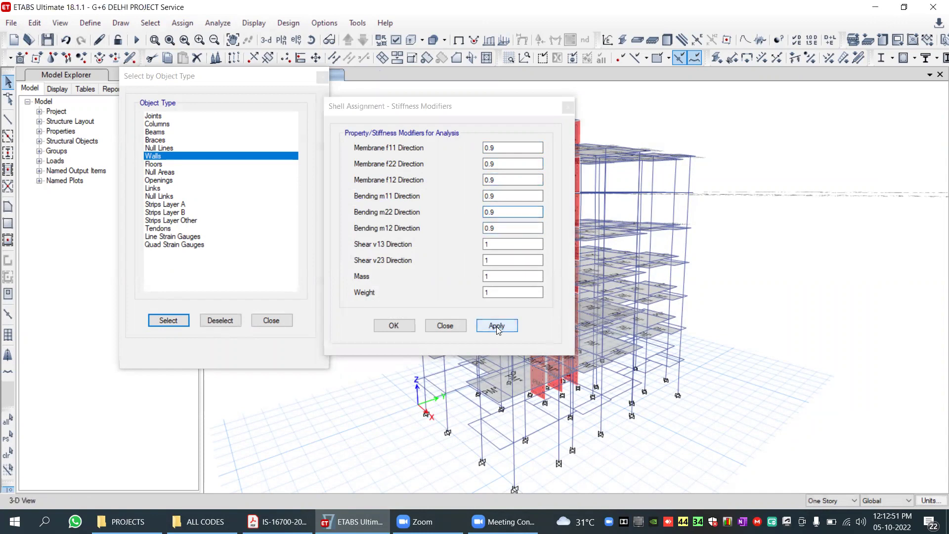
click(235, 322)
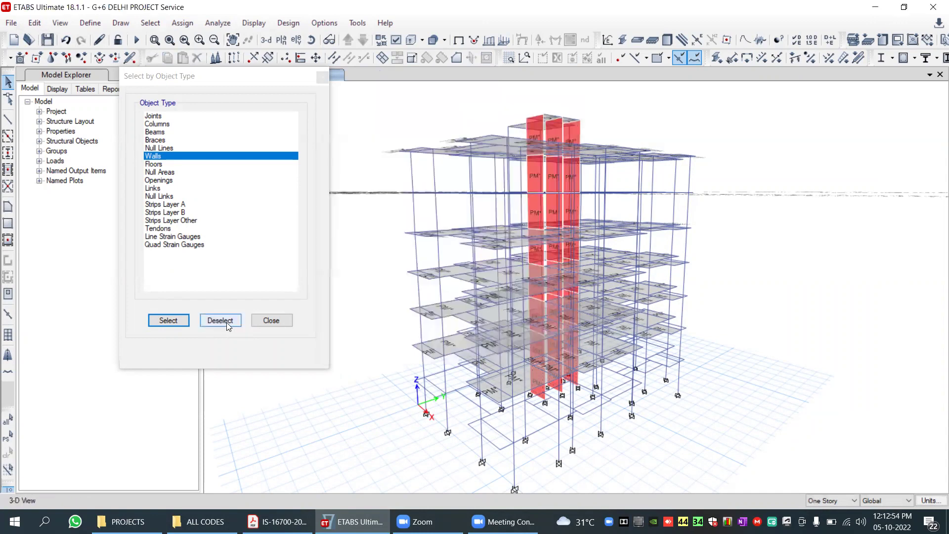
- Select all columns by object type and open their frame property modifiers
click(157, 124)
click(169, 321)
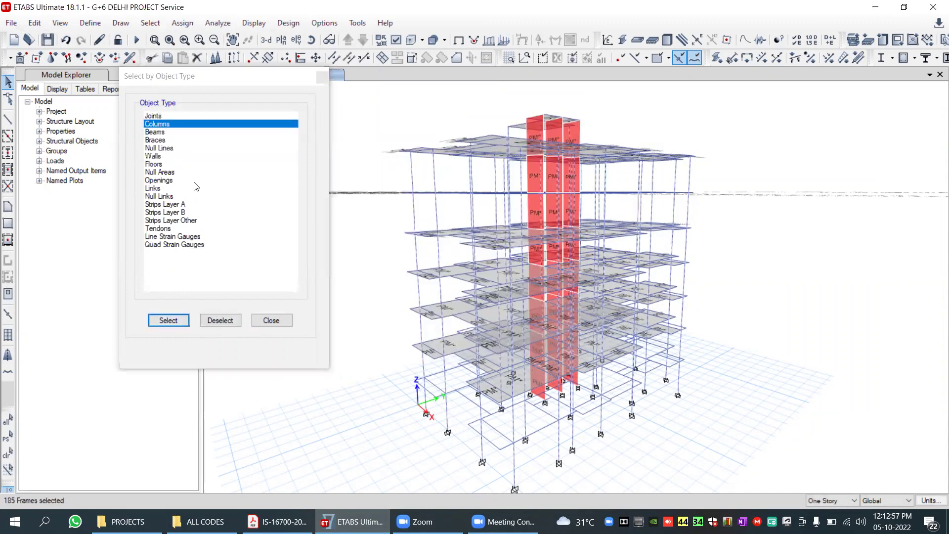
click(184, 24)
mouse_move(199, 53)
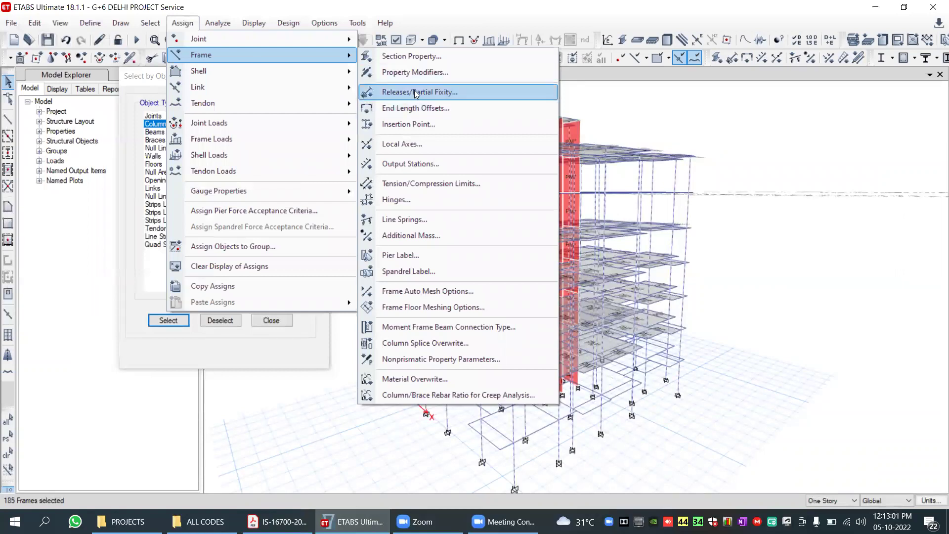
click(411, 72)
- Set the columns' moment of inertia modifiers about the 2 and 3 axes to 0.9 and assign them
click(493, 196)
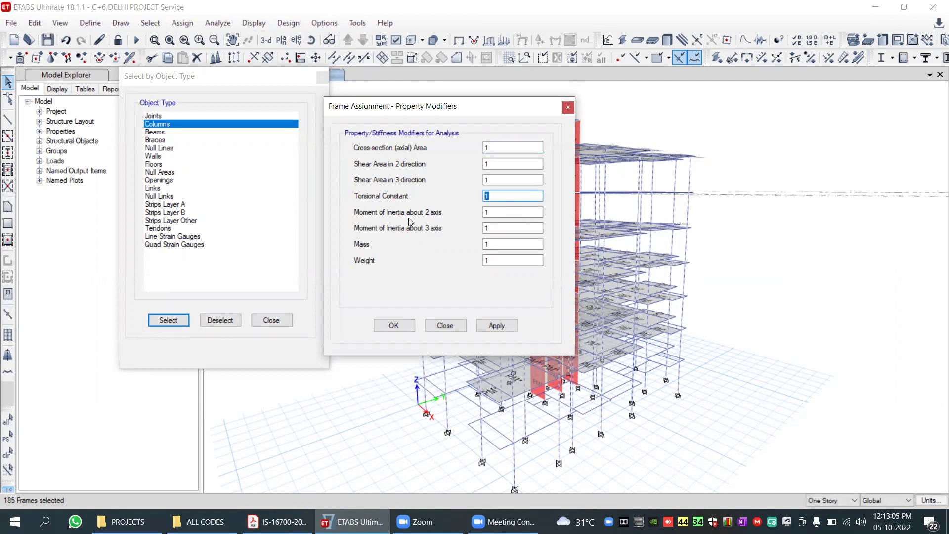
click(484, 214)
text(0.9)
key(Tab)
text(0)
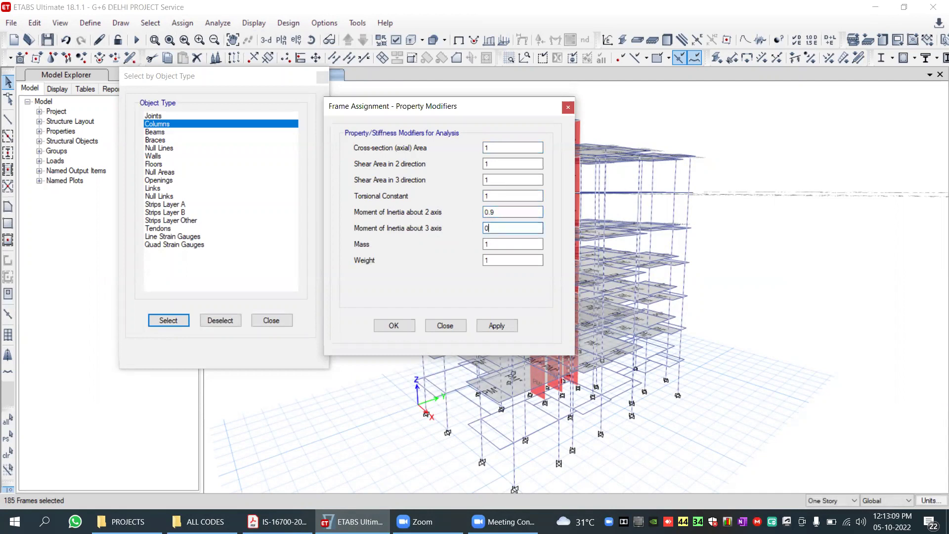
text(0.9)
click(514, 212)
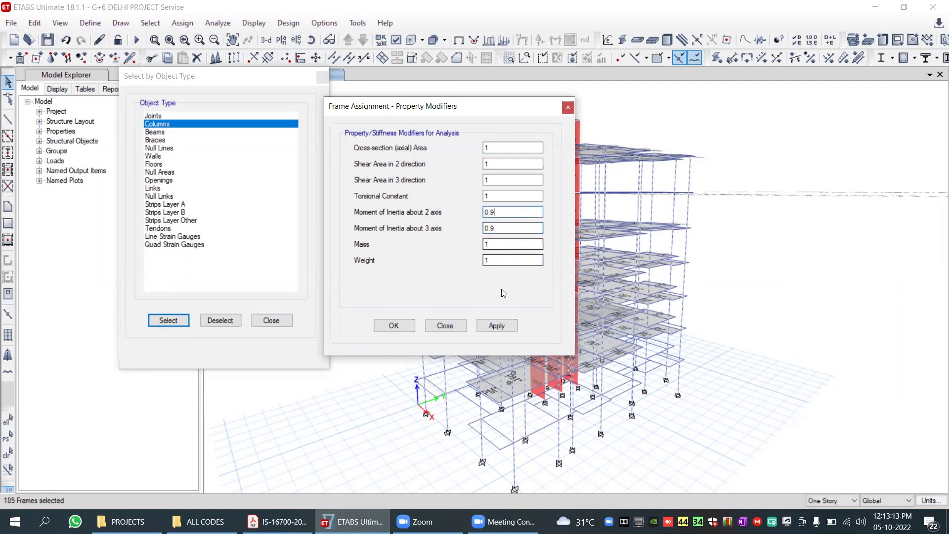
click(496, 325)
click(393, 325)
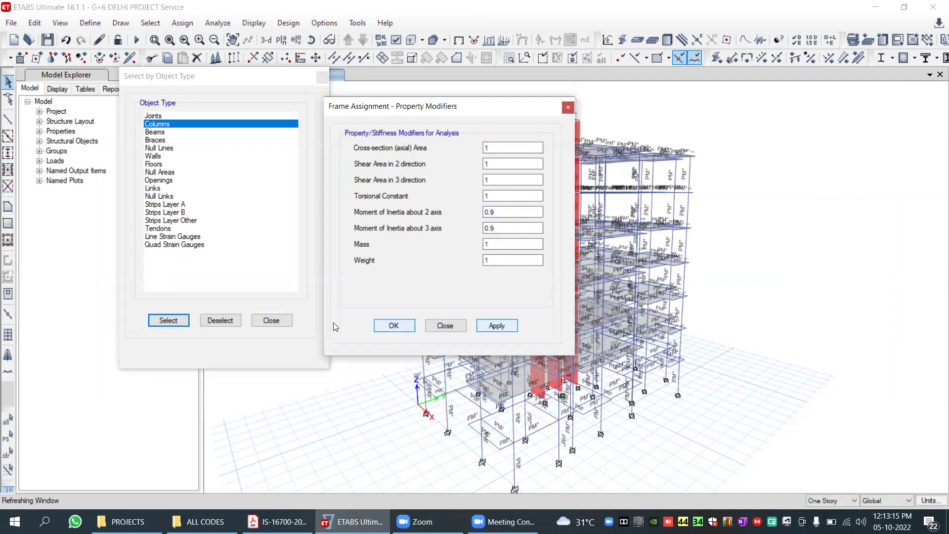
- Select all beams by object type and open their frame property modifiers
click(220, 320)
click(170, 132)
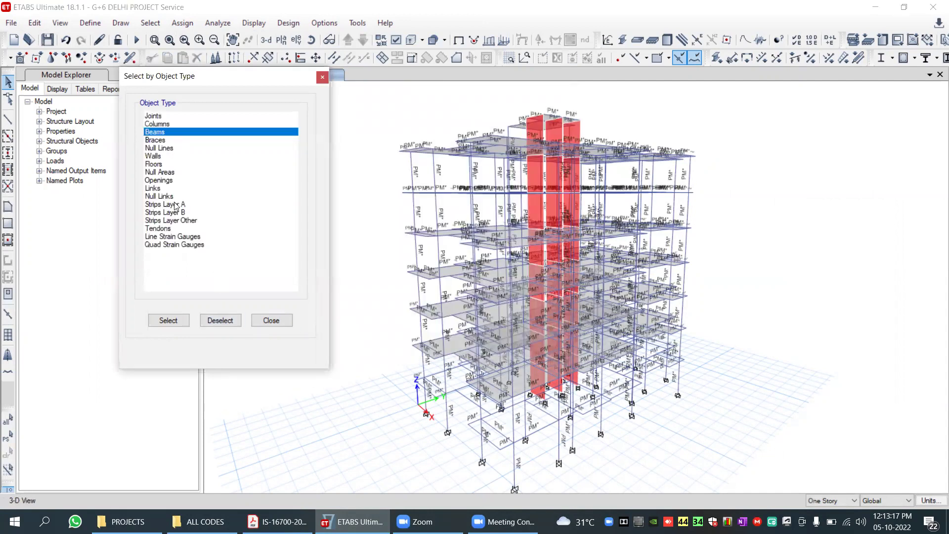
click(176, 320)
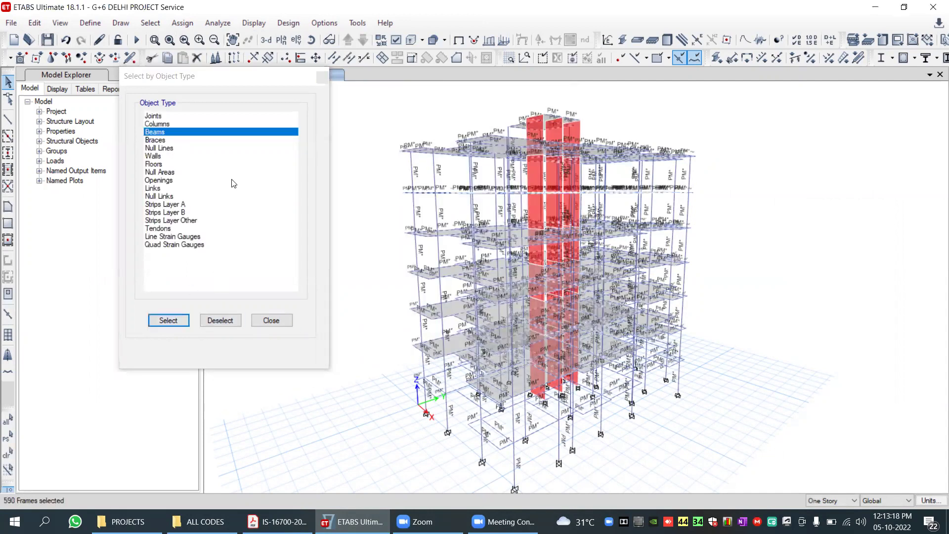
click(188, 24)
mouse_move(194, 54)
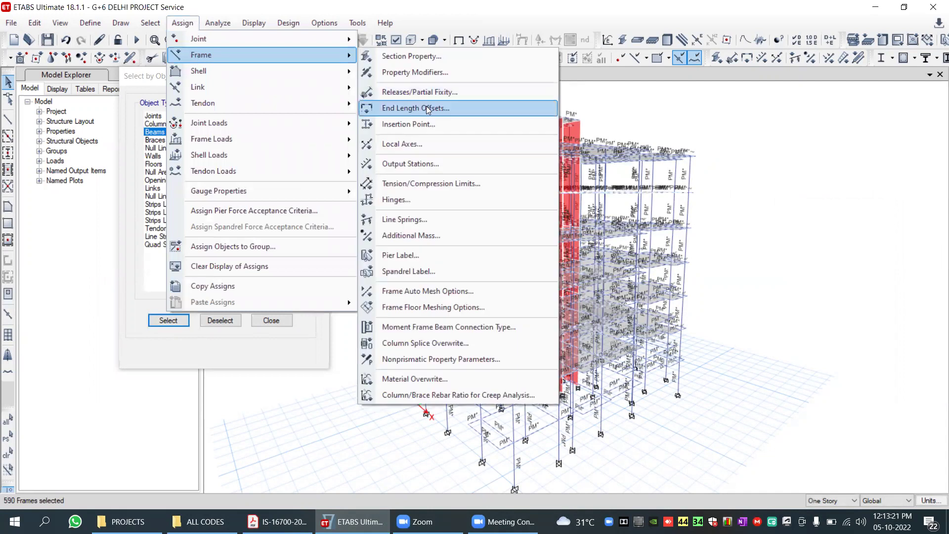
click(410, 72)
- Assign the beams a torsional constant modifier of 0.1 and moment of inertia modifiers of 0.7 about both axes, checking Table 6, and close the object-type selection
key(Tab)
key(Tab)
key(Tab)
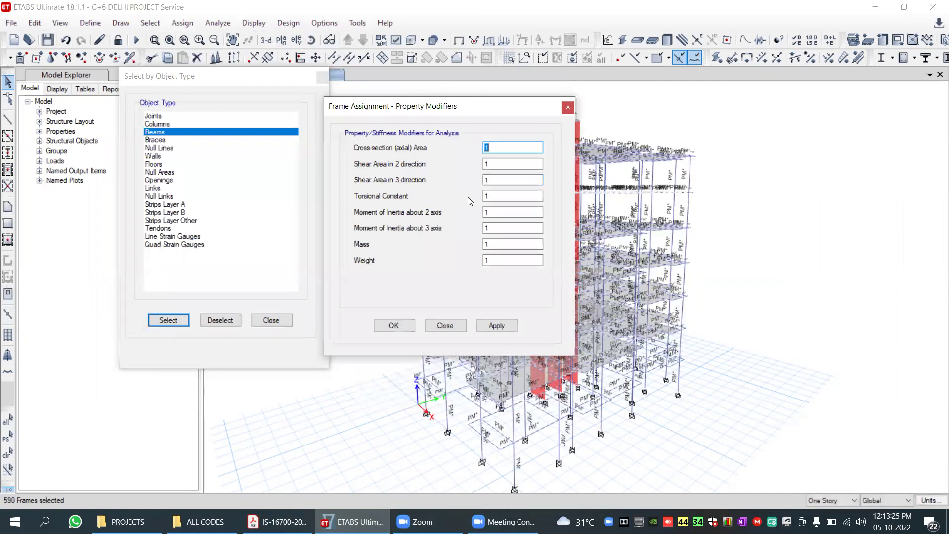
text(0.1)
key(Tab)
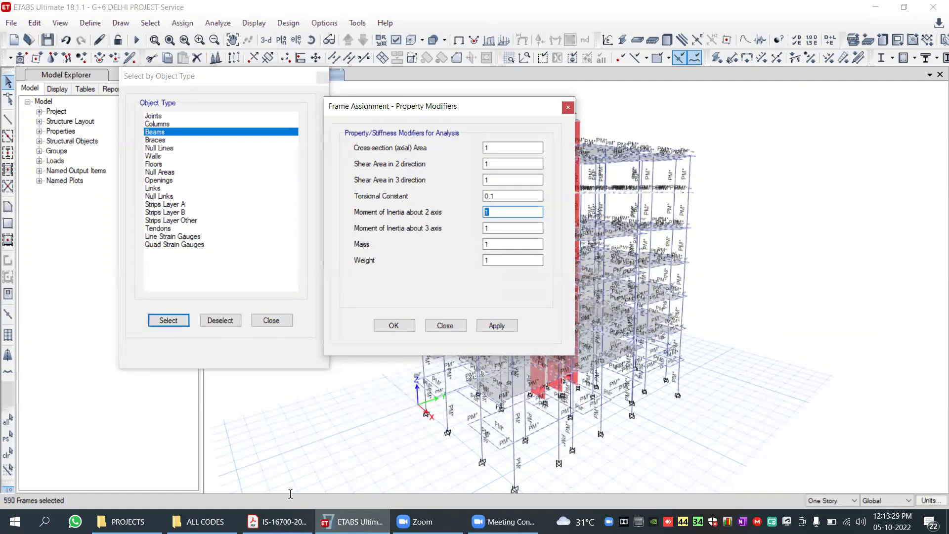
key(alt+Tab)
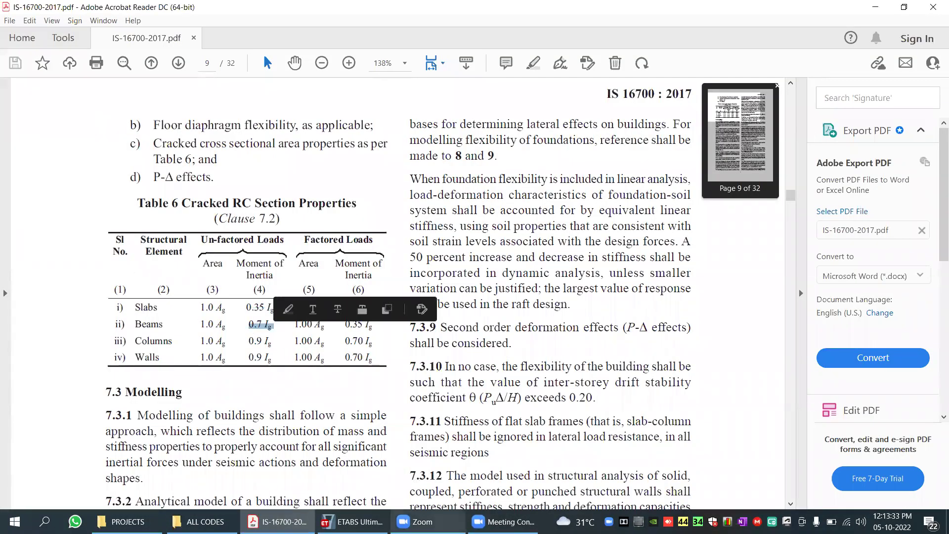
key(alt+Tab)
text(0.7)
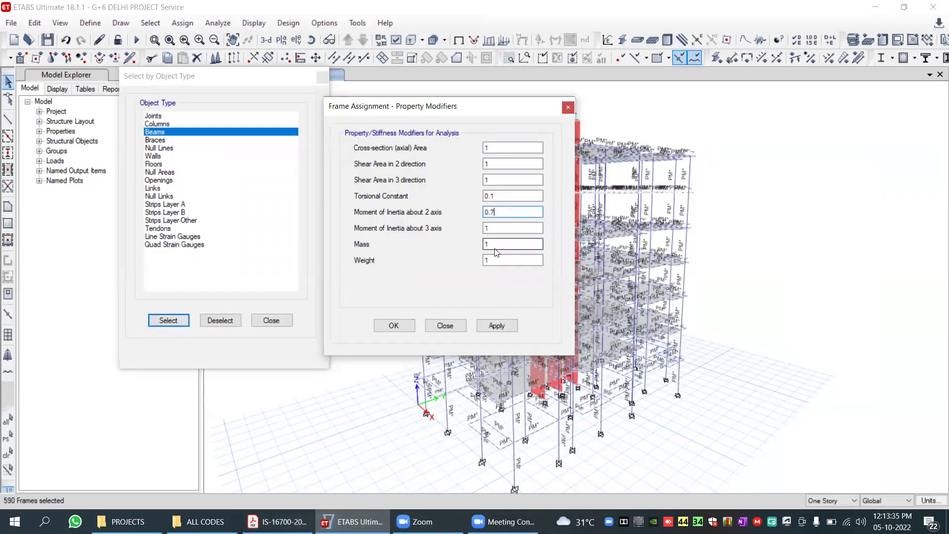
text(0.7)
click(492, 323)
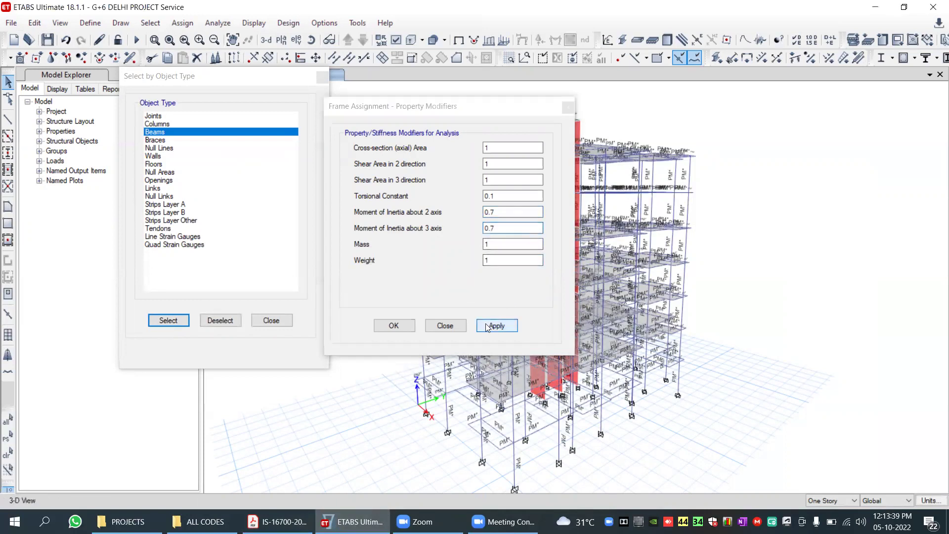
click(395, 326)
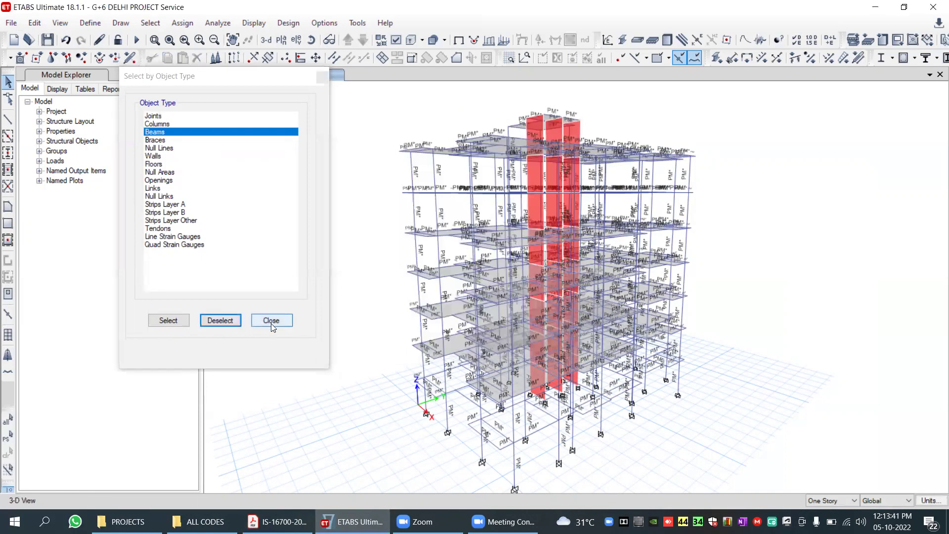
click(271, 322)
click(311, 39)
drag(445, 297, 321, 319)
drag(396, 362, 765, 323)
drag(493, 348, 433, 340)
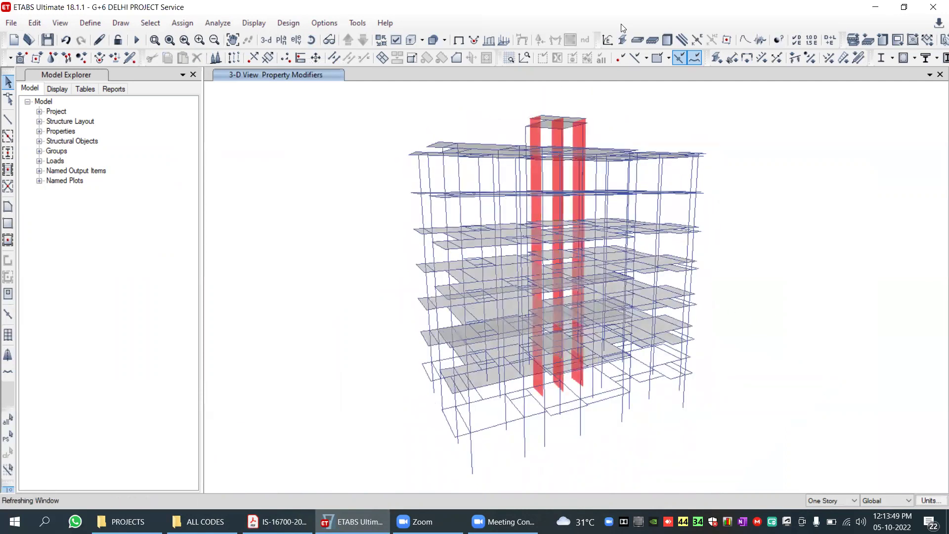